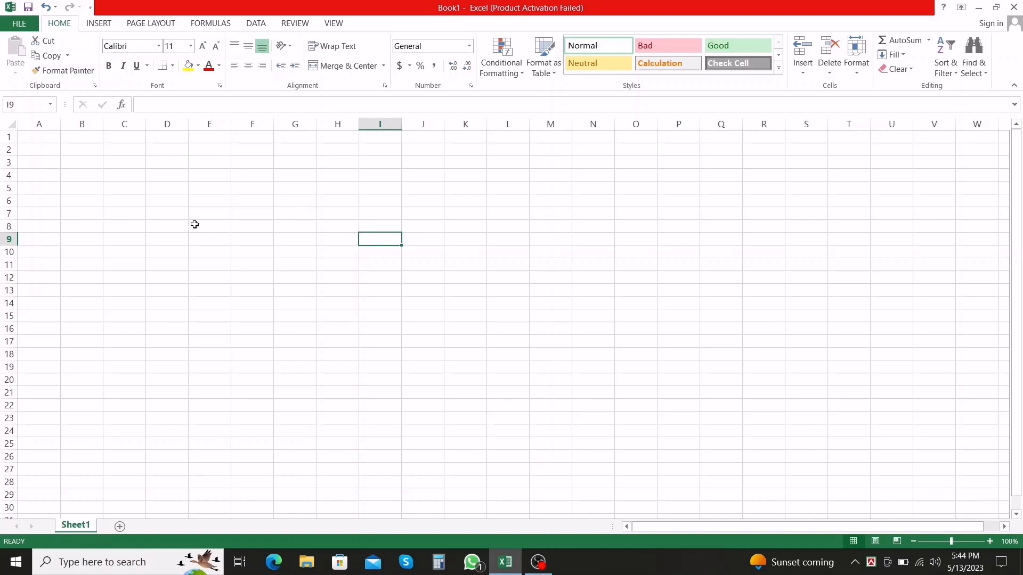
- Enter the headers NAME, SUBJECT, MARK, LG, GP and GPA across cells D7 to I7
left_click(167, 216)
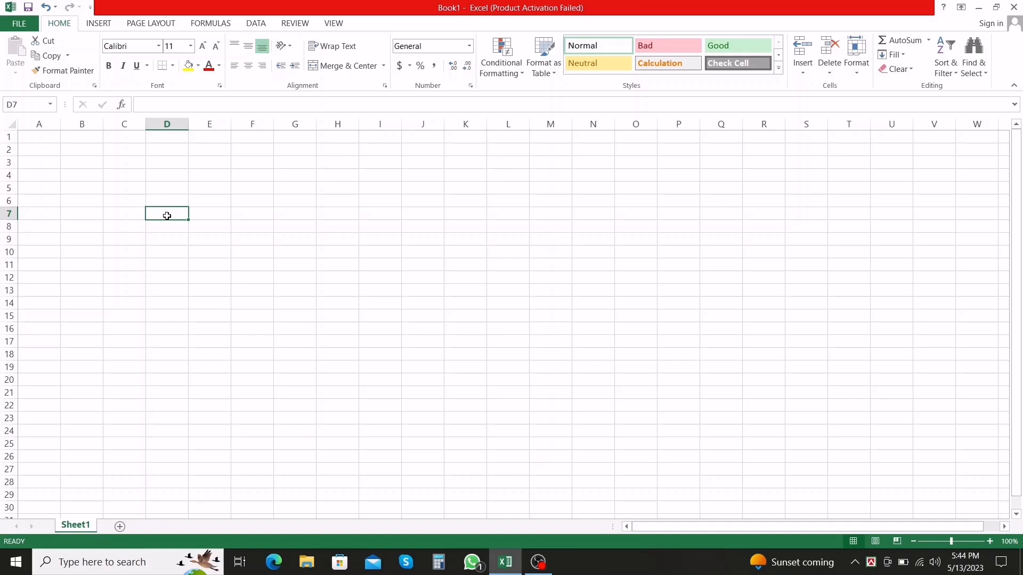
type("NAME")
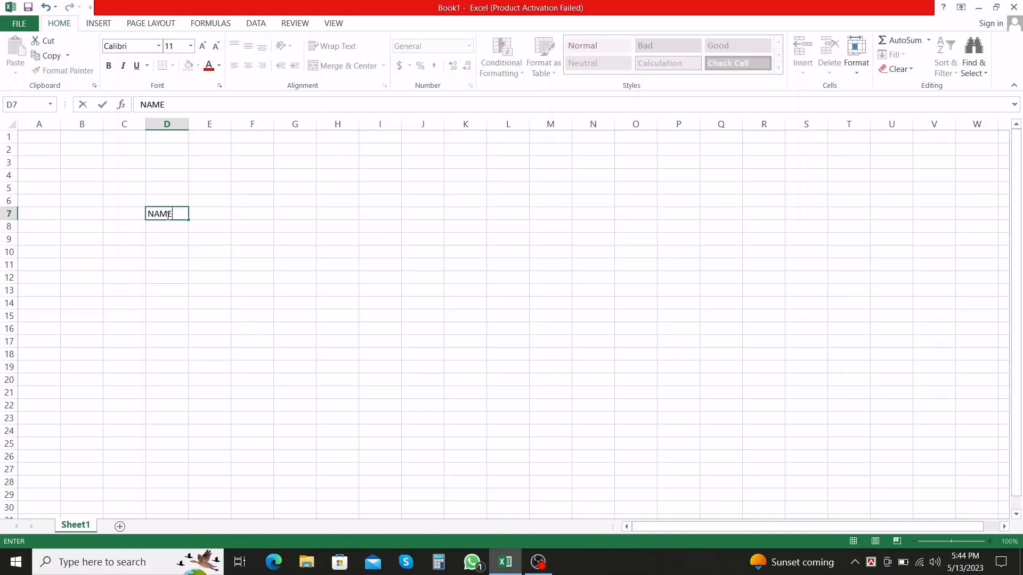
key("Tab")
type("SUBJECT")
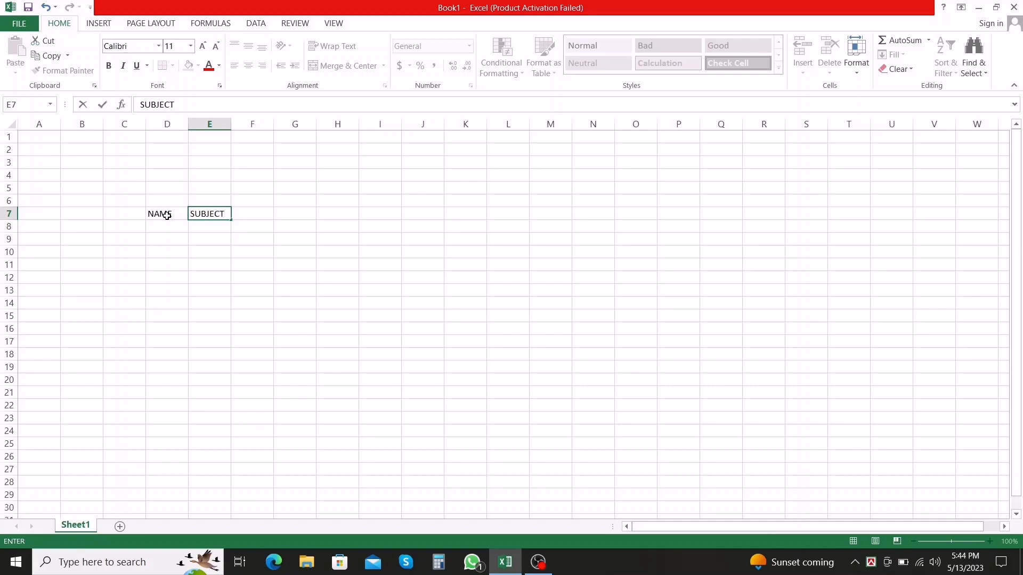
key("Tab")
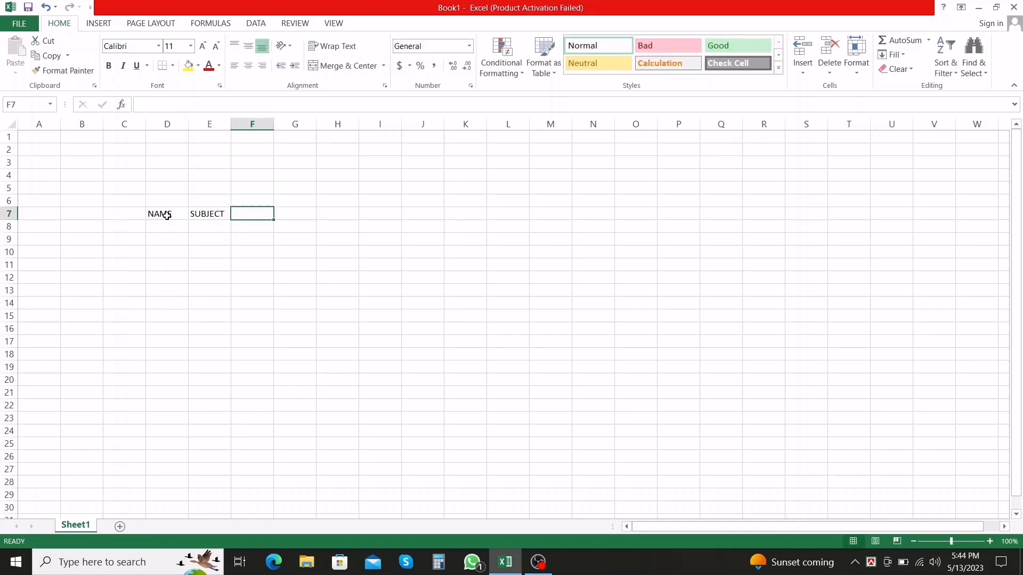
type("MARK")
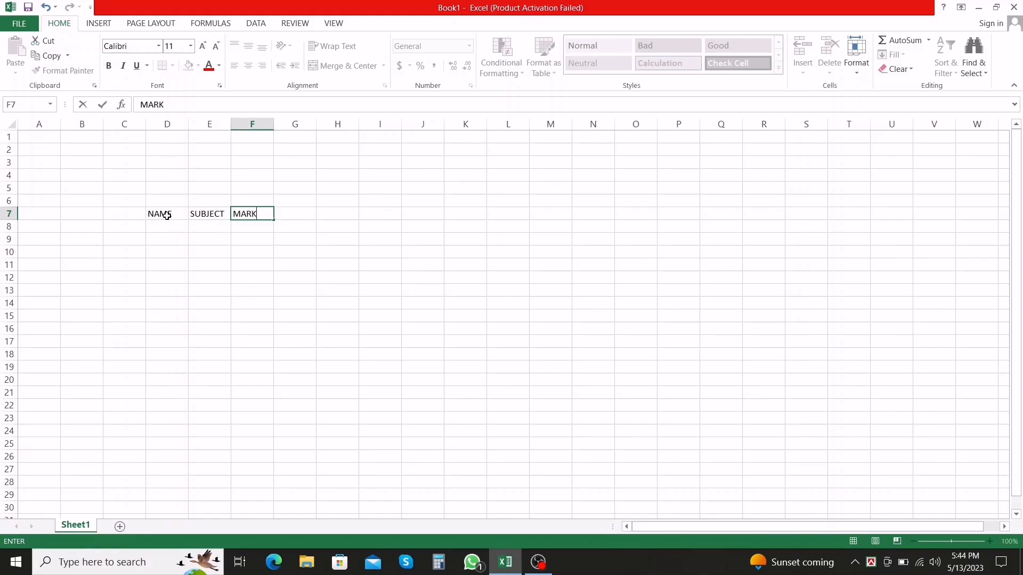
key("Tab")
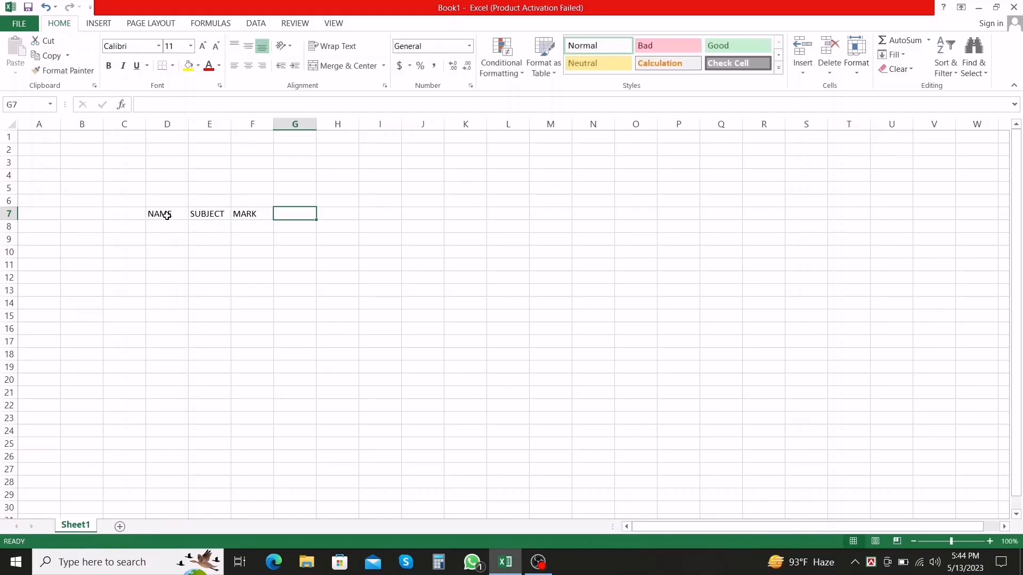
type("G")
key("BackSpace")
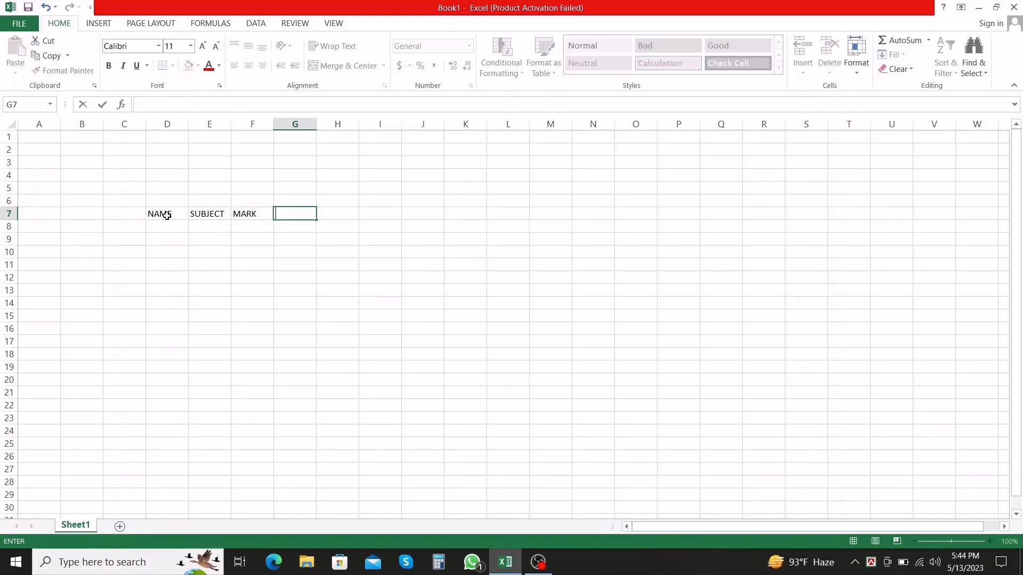
type("LG")
key("Tab")
type("GP")
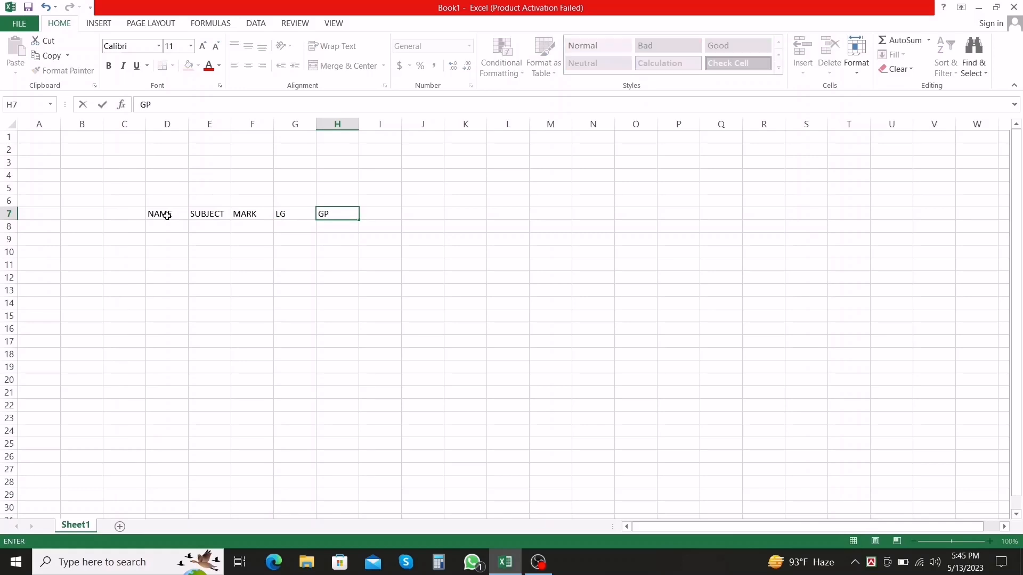
key("Tab")
type("GPA")
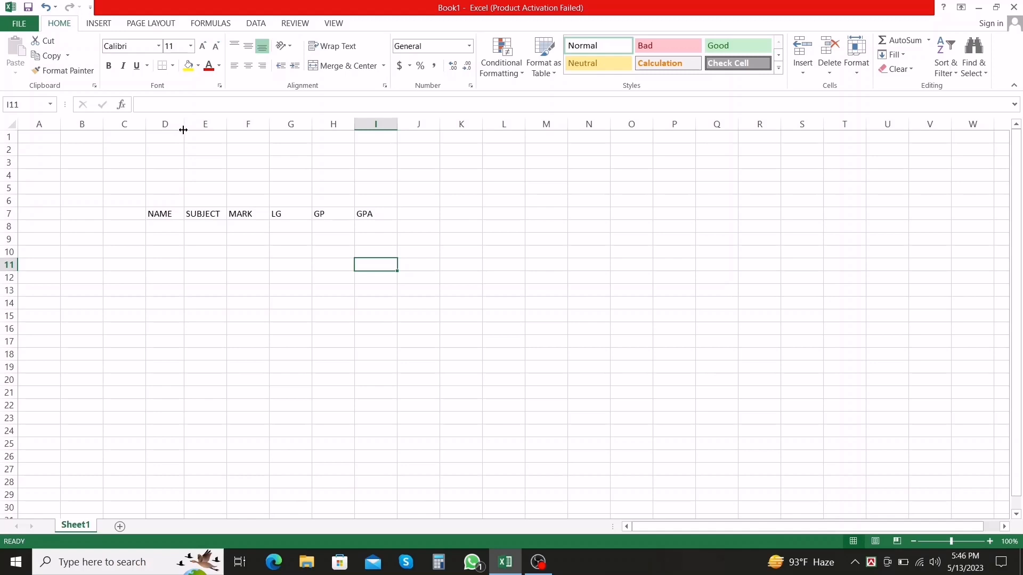
- Widen the header columns D through I and make header row 7 about twice as tall
left_click_drag(183, 130, 381, 128)
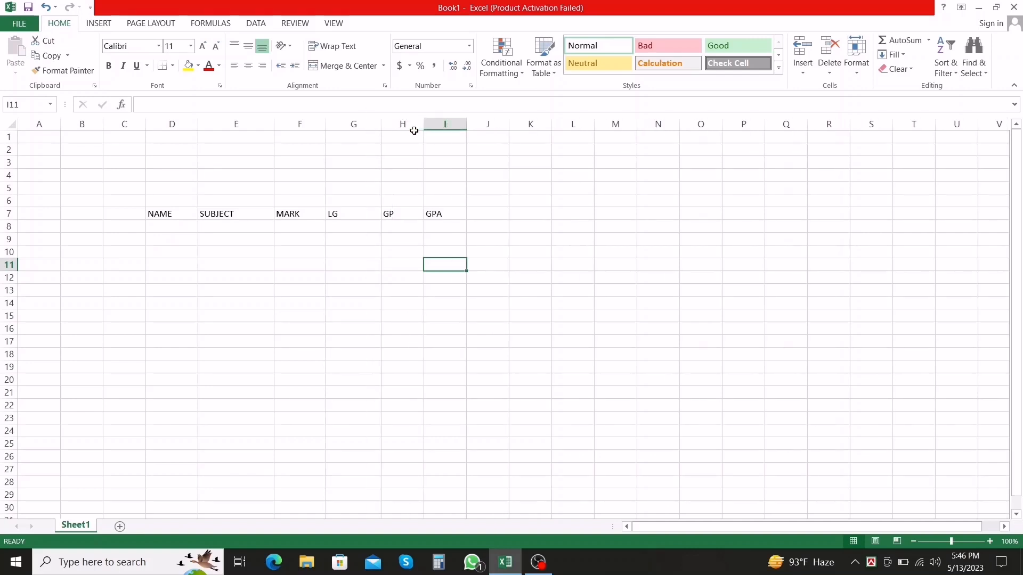
left_click_drag(424, 130, 492, 128)
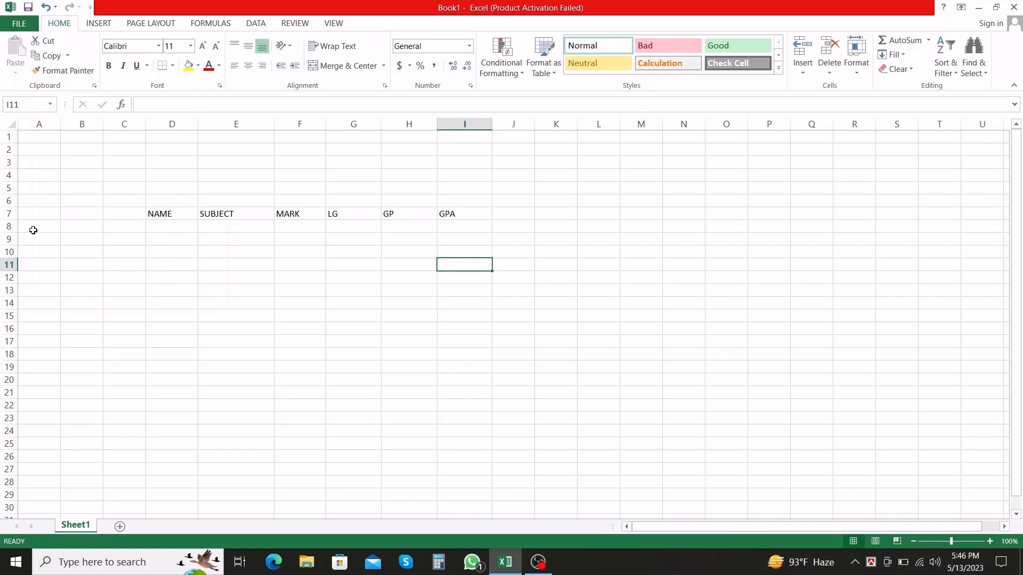
left_click_drag(11, 220, 12, 231)
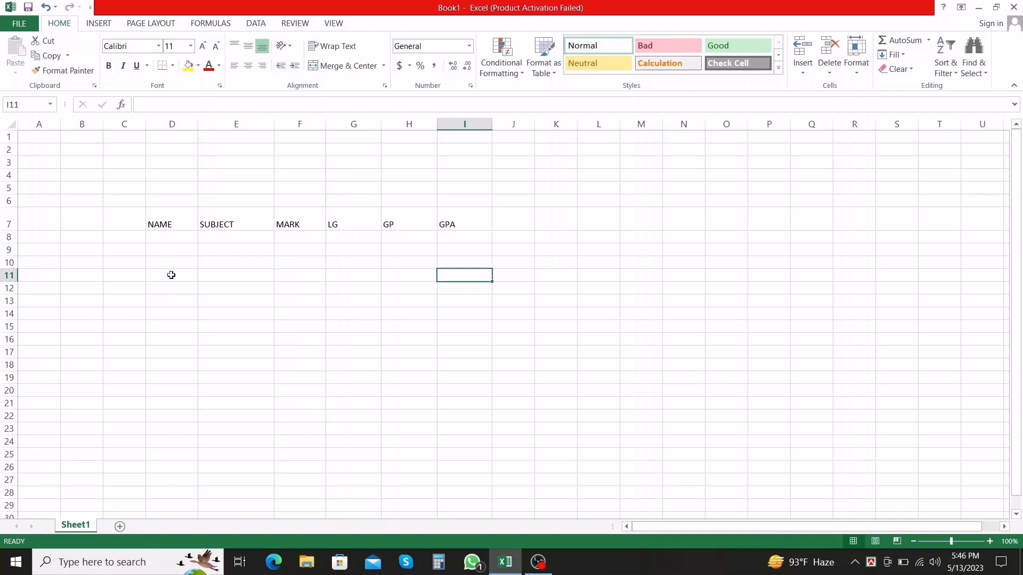
- Center the header texts in D7 to I7 both vertically and horizontally
left_click(160, 223, "ctrl")
left_click(220, 220, "ctrl")
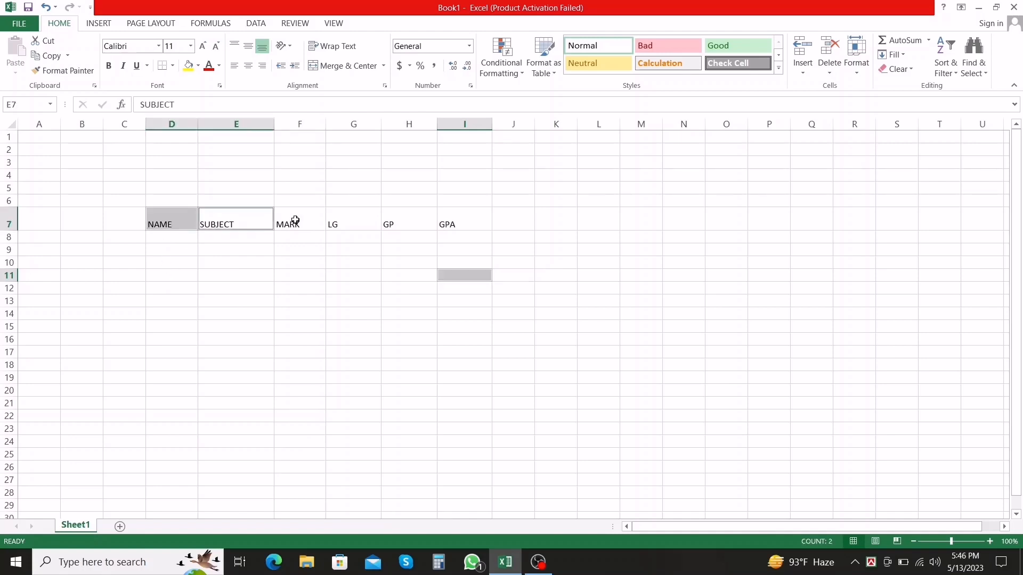
left_click(296, 221, "ctrl")
left_click(337, 222, "ctrl")
left_click(401, 219, "ctrl")
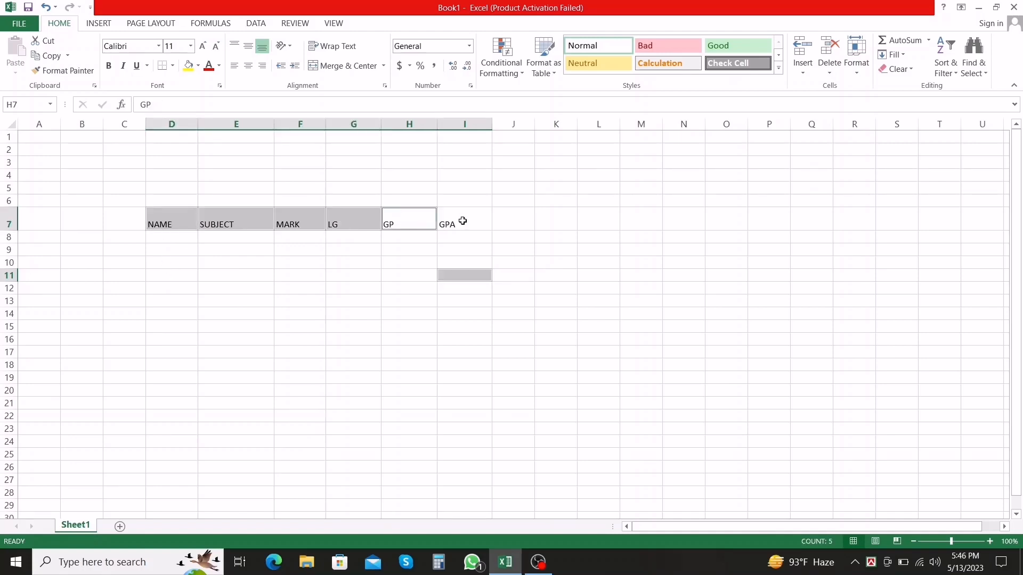
left_click(463, 222, "ctrl")
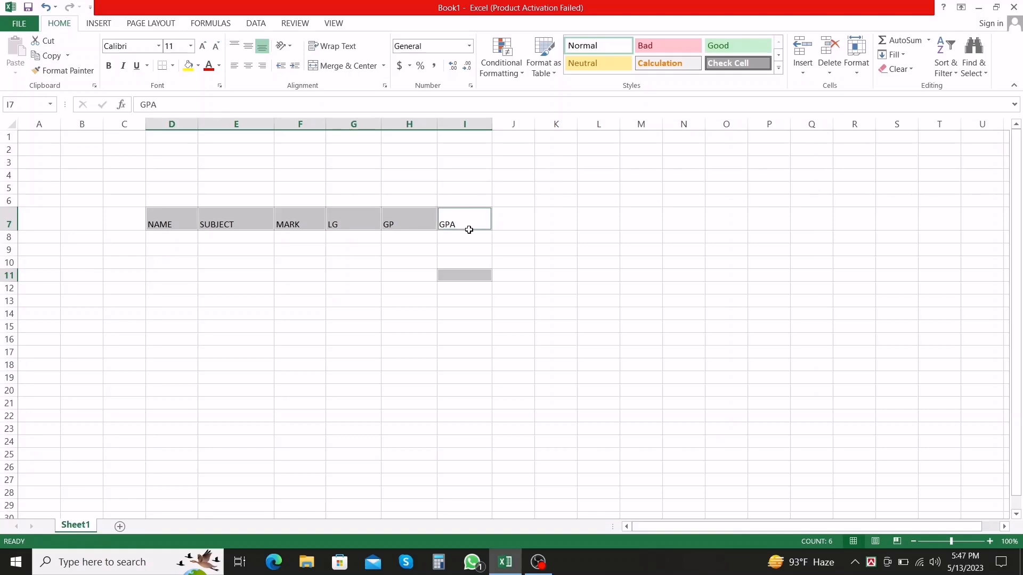
left_click(246, 50)
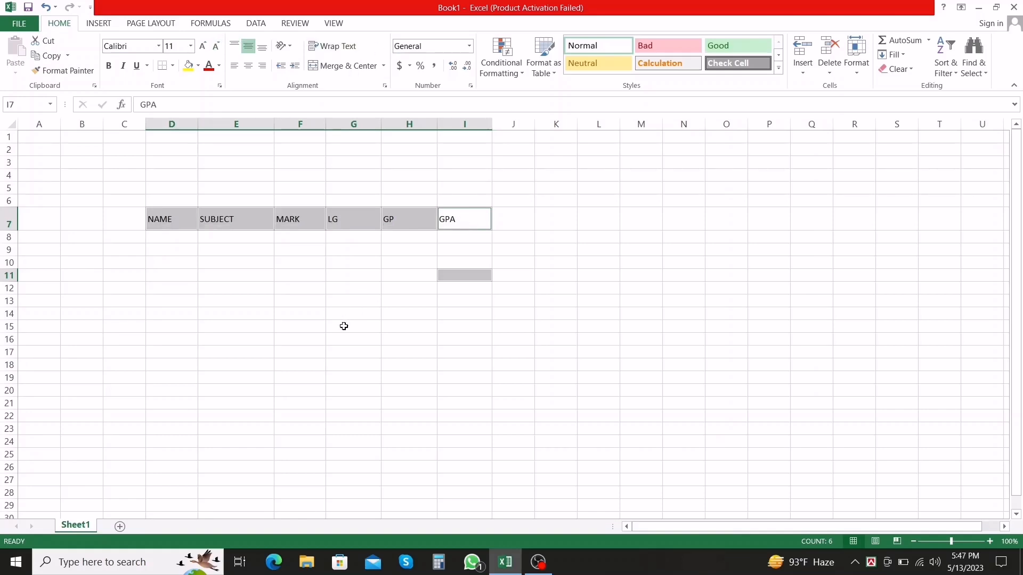
left_click(250, 65)
left_click(337, 379)
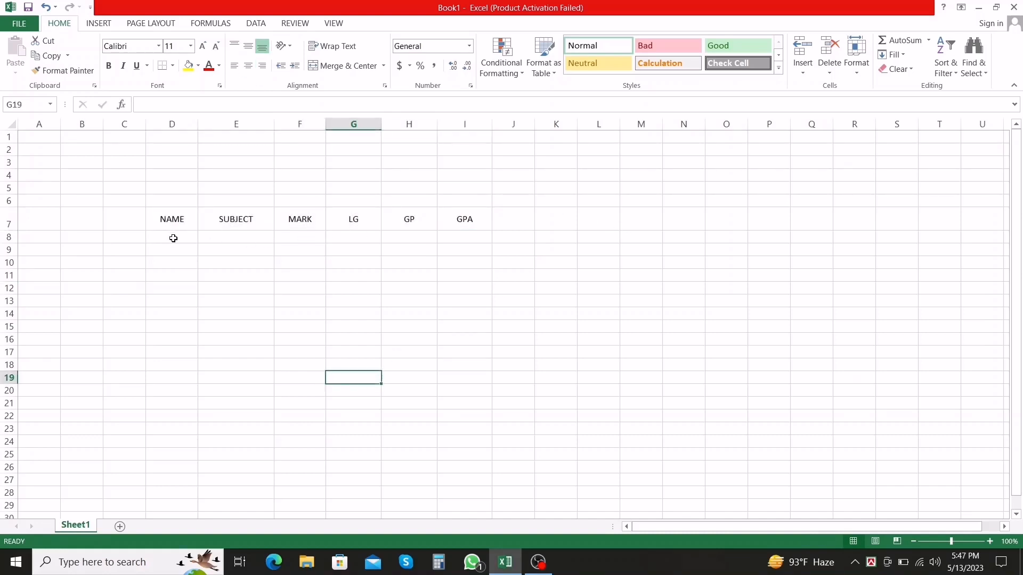
- List the subjects Bangla, English, Math, Science and Islam in cells E8 to E12 under SUBJECT
left_click(225, 238)
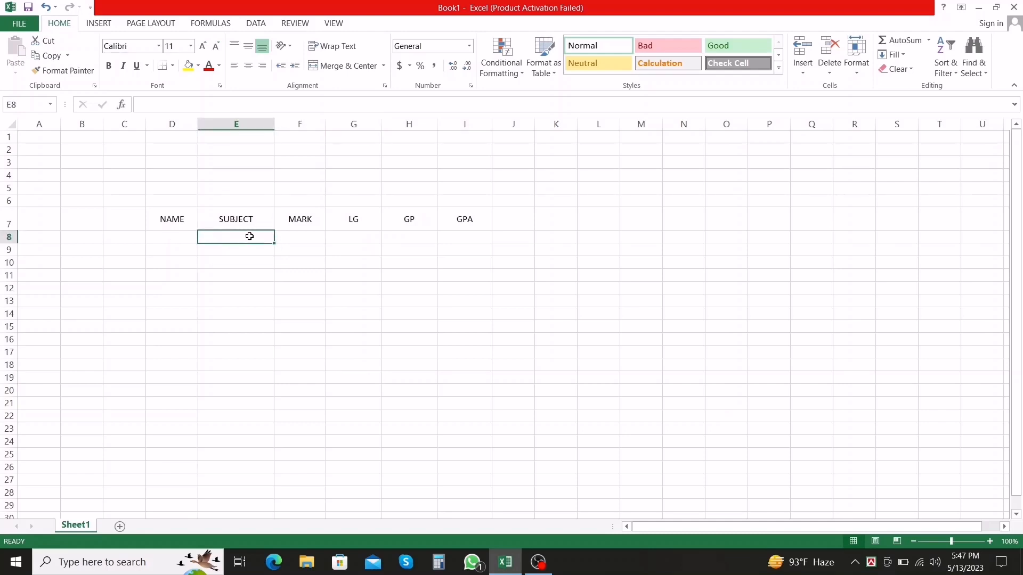
type("BA")
key("BackSpace")
type("a")
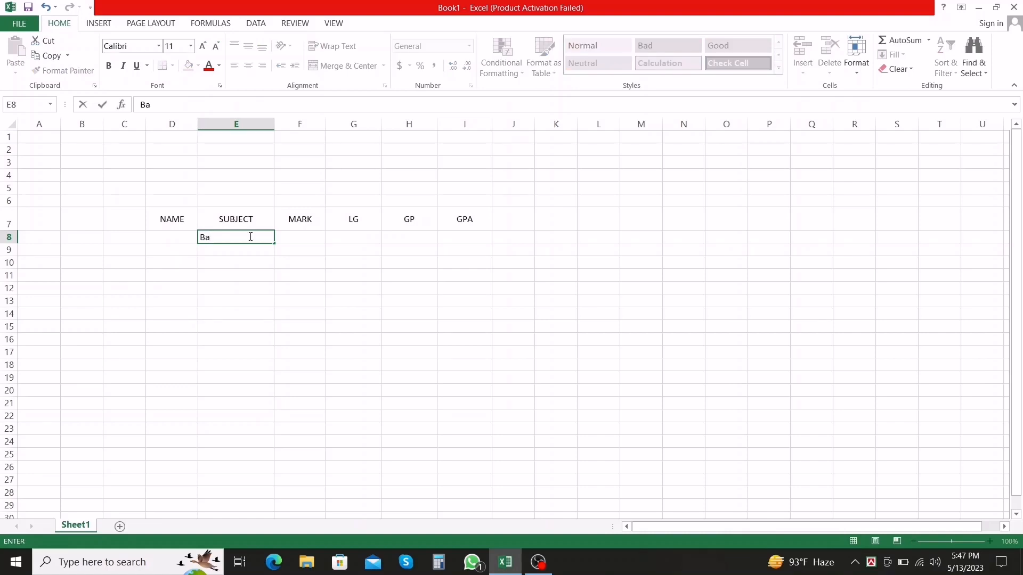
type("ngla")
key("Return")
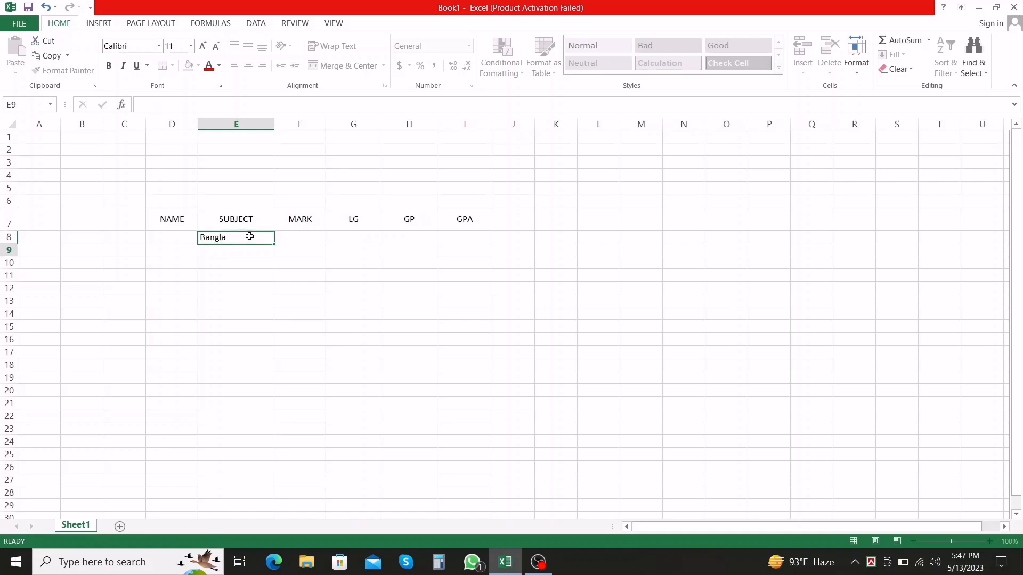
type("En")
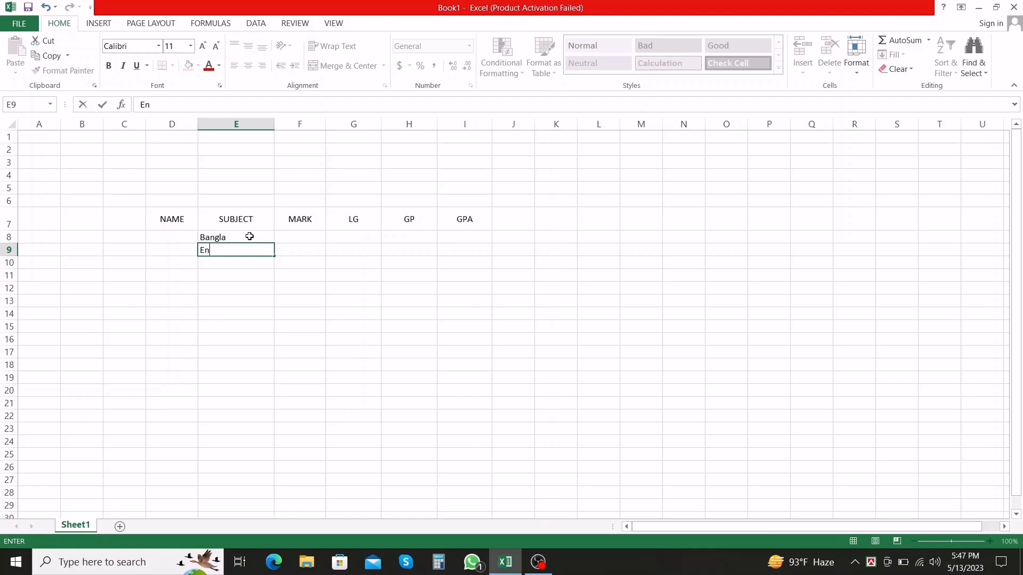
type("glish")
key("Return")
type("M")
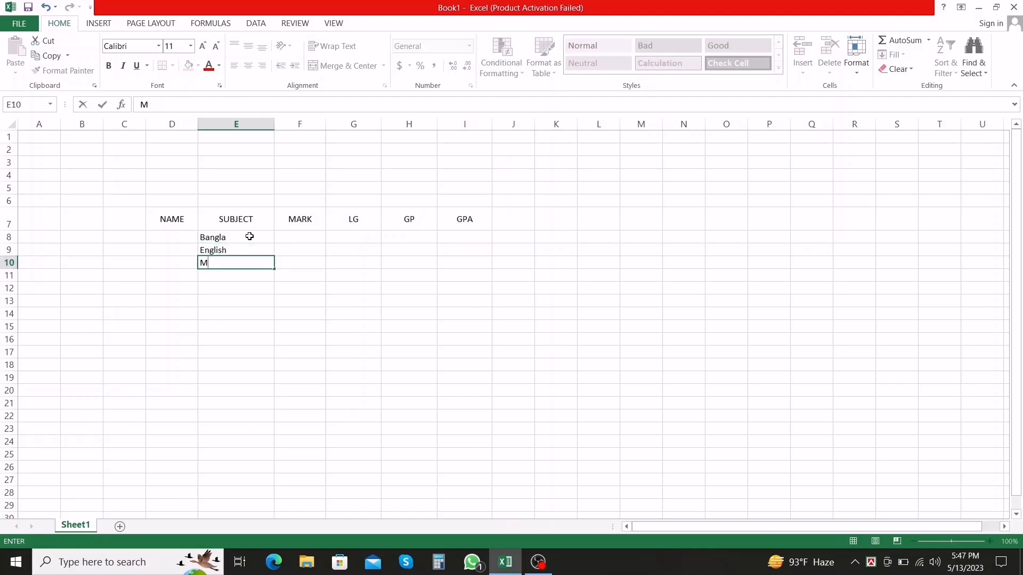
type("ath")
key("Return")
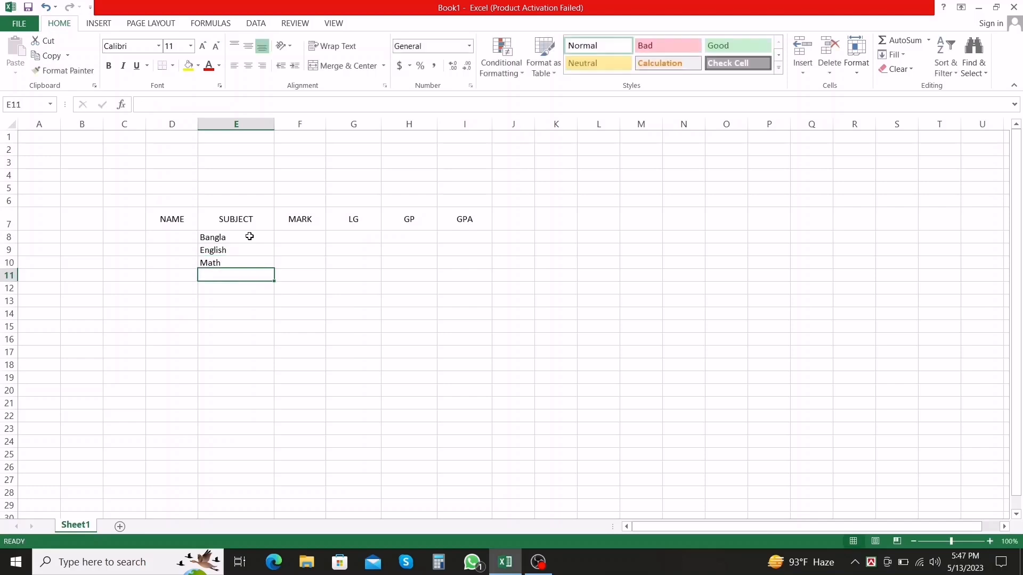
type("S")
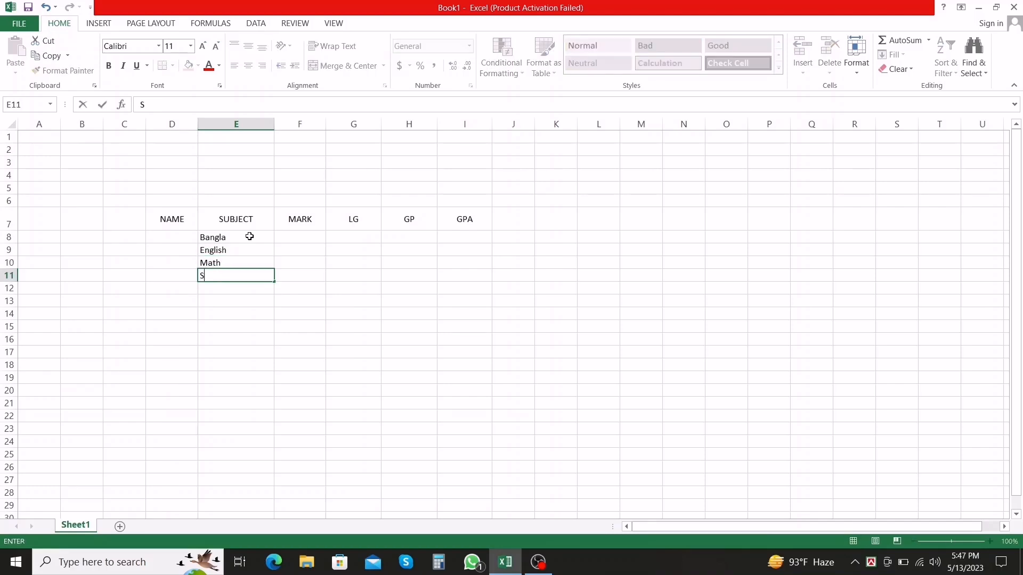
type("cience")
key("Return")
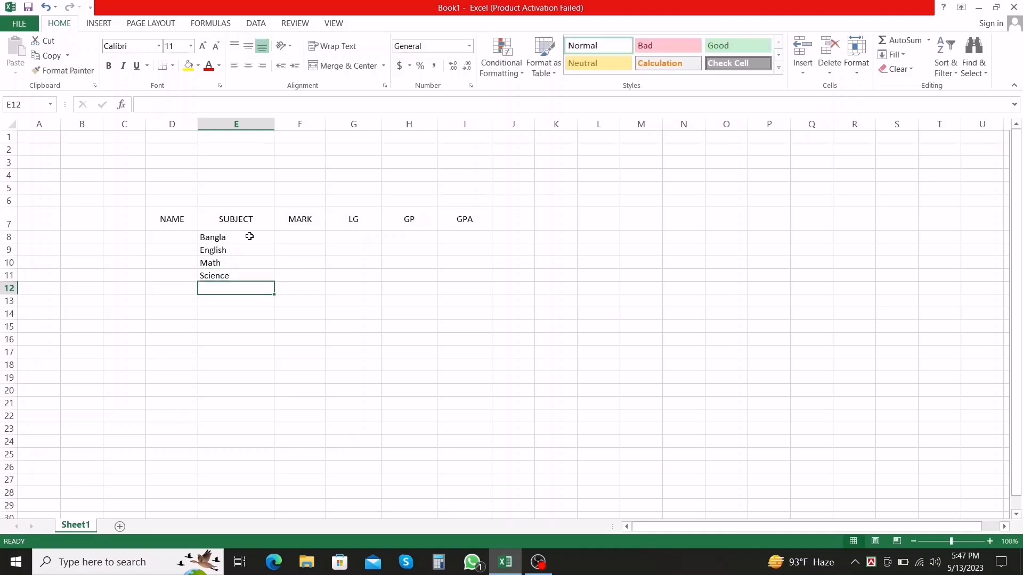
type("Islam")
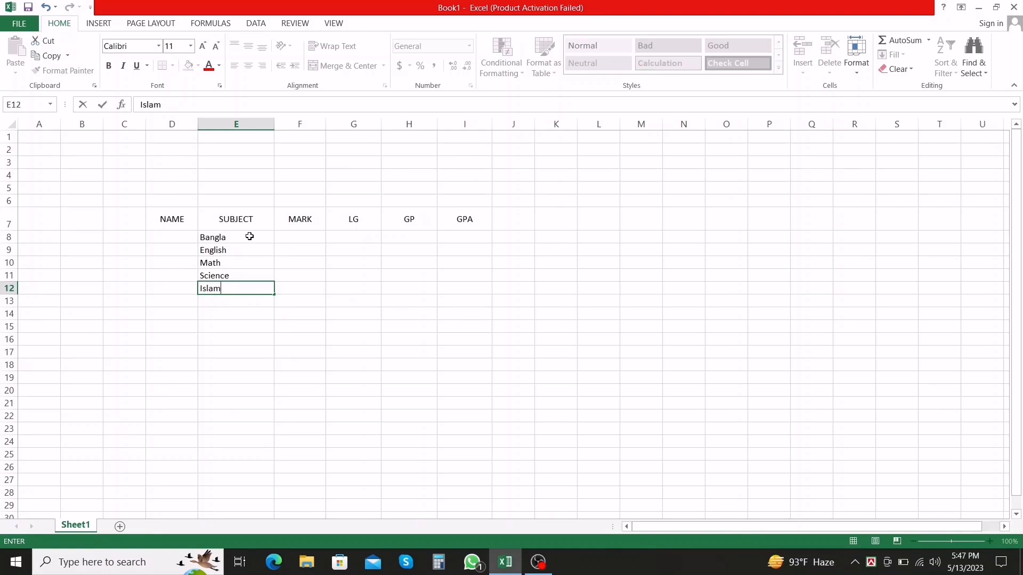
left_click(327, 303)
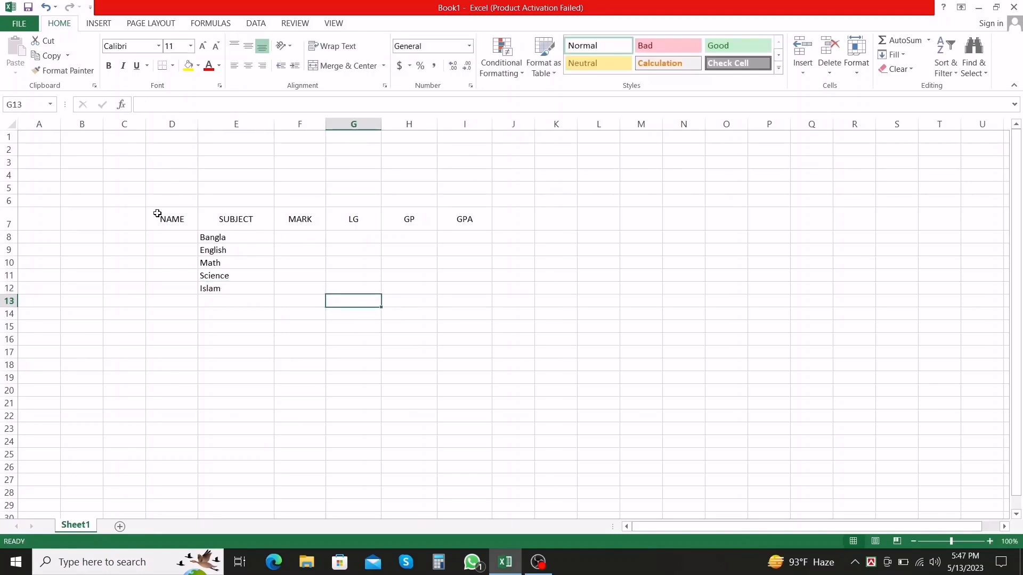
- Apply All Borders to the whole table range D7:I12
left_click_drag(147, 212, 483, 285)
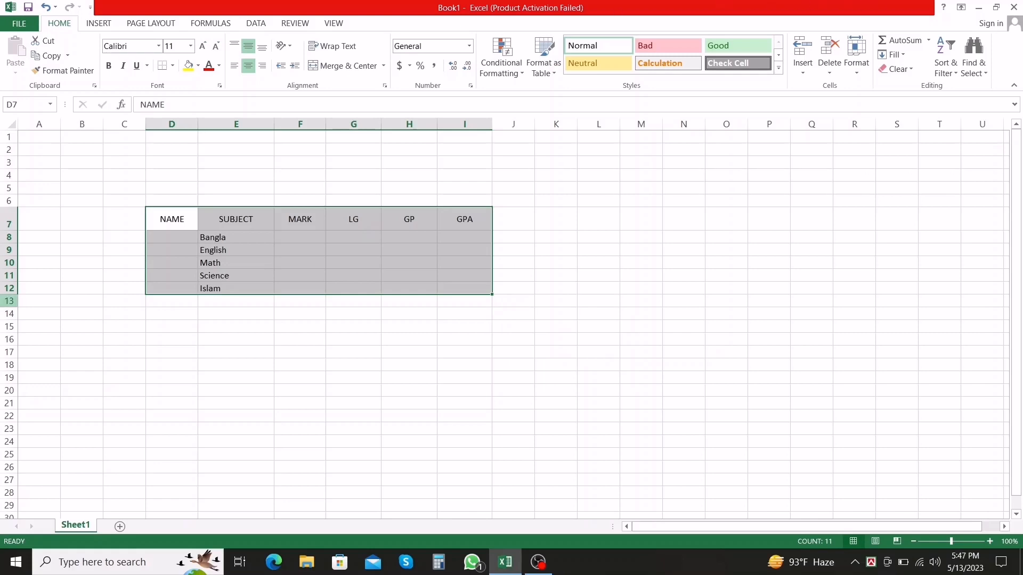
left_click(172, 66)
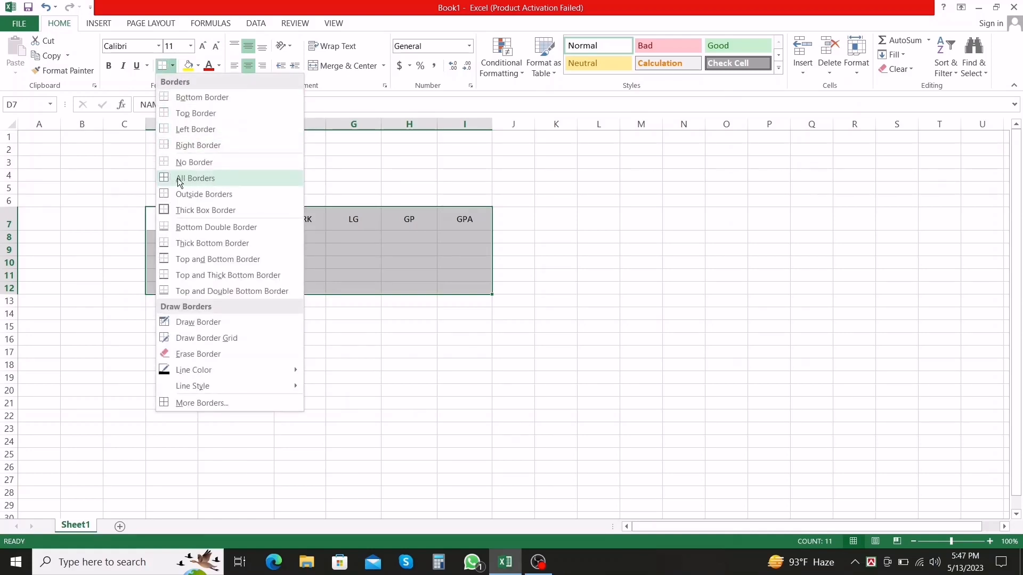
left_click(201, 178)
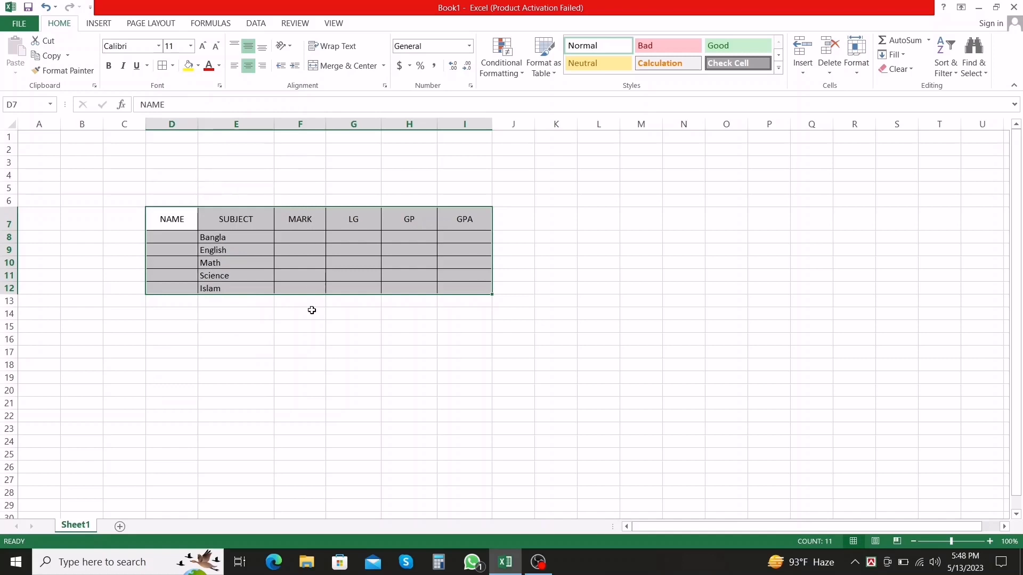
left_click(293, 365)
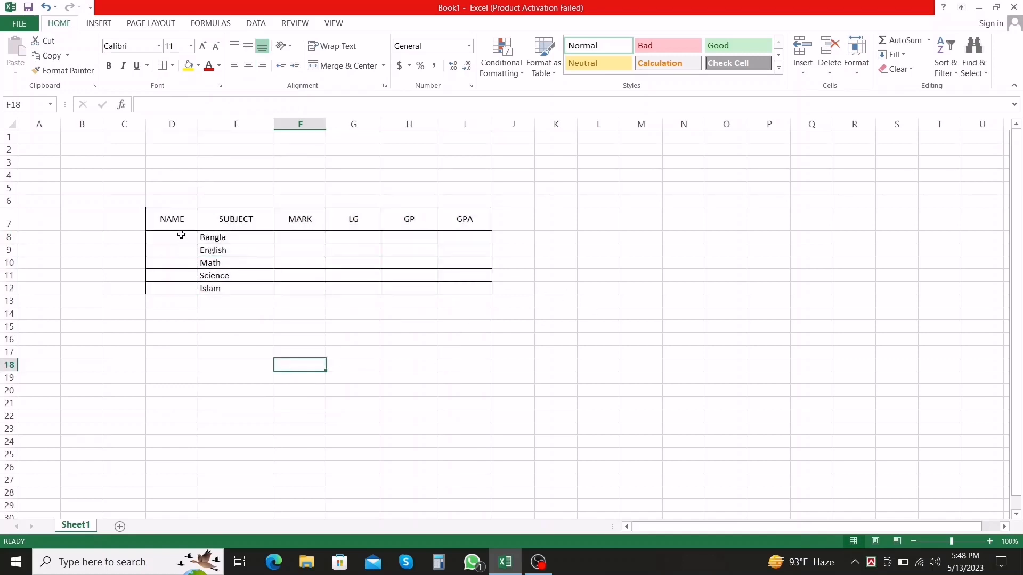
- Merge and center cells D8 to D12 under the NAME header
left_click_drag(181, 235, 183, 283)
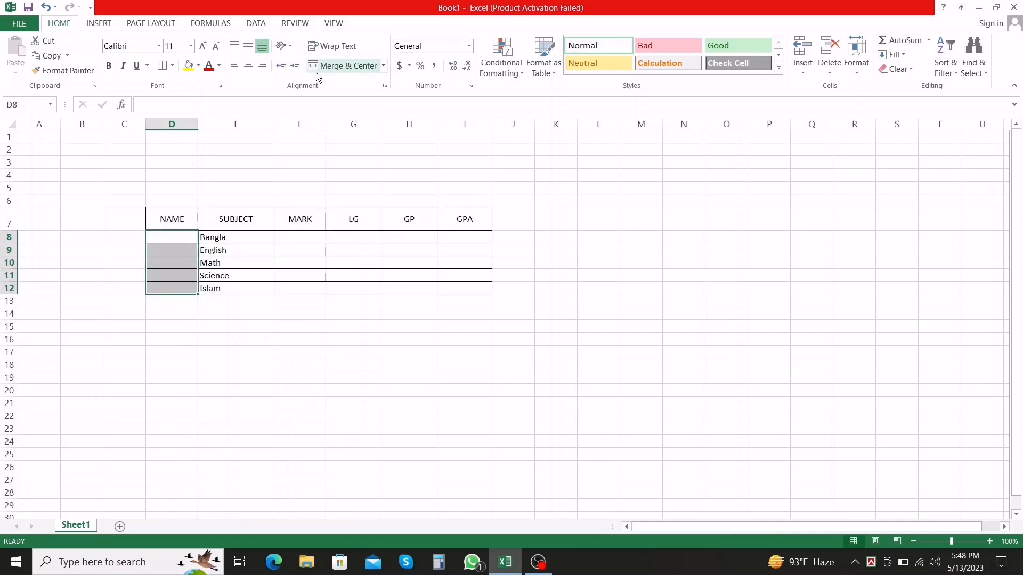
left_click(345, 66)
left_click(206, 357)
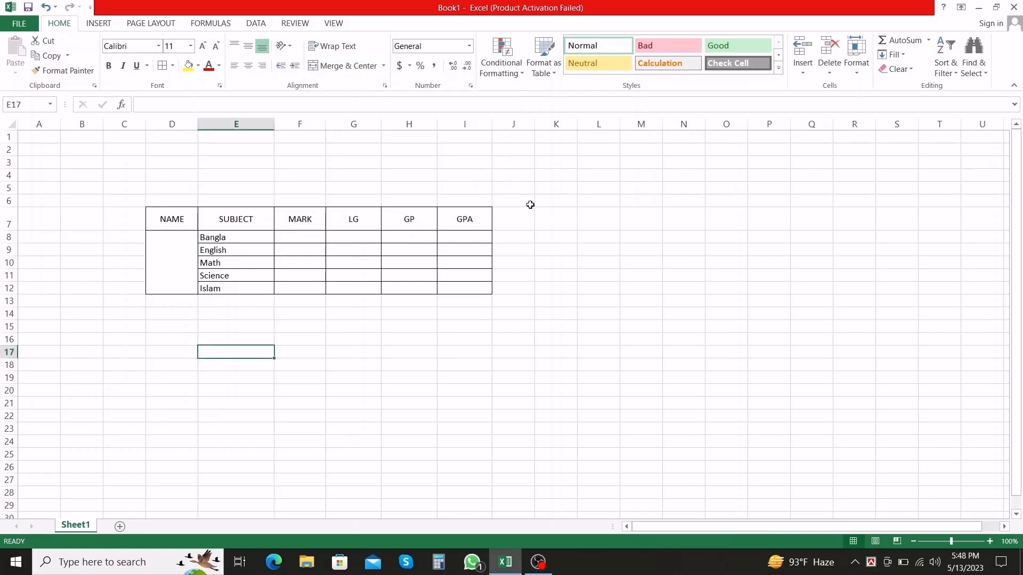
- Enter the marks 89, 59, 69, 40 and 95 in cells F8 to F12 under MARK
left_click(301, 238)
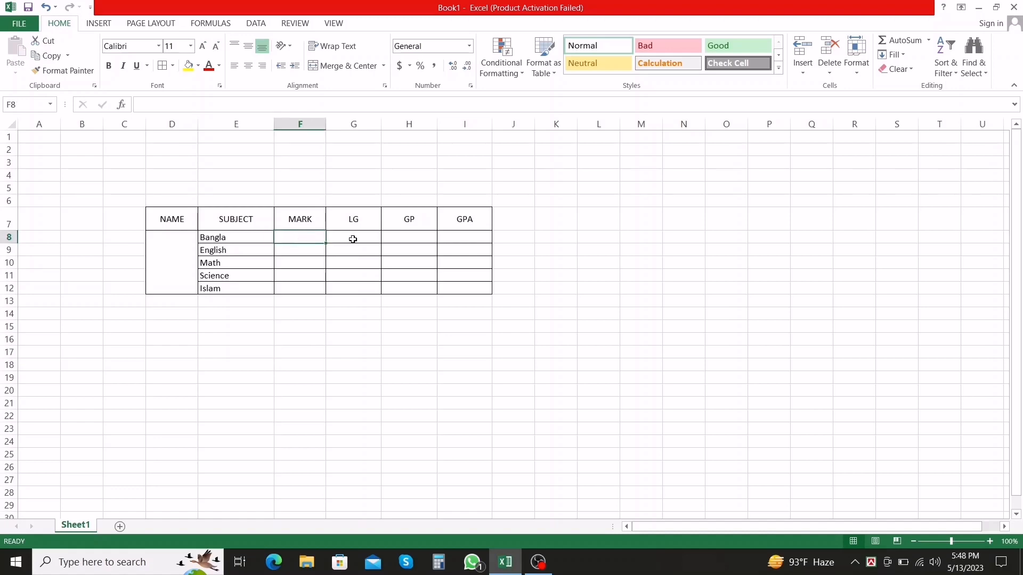
type("89")
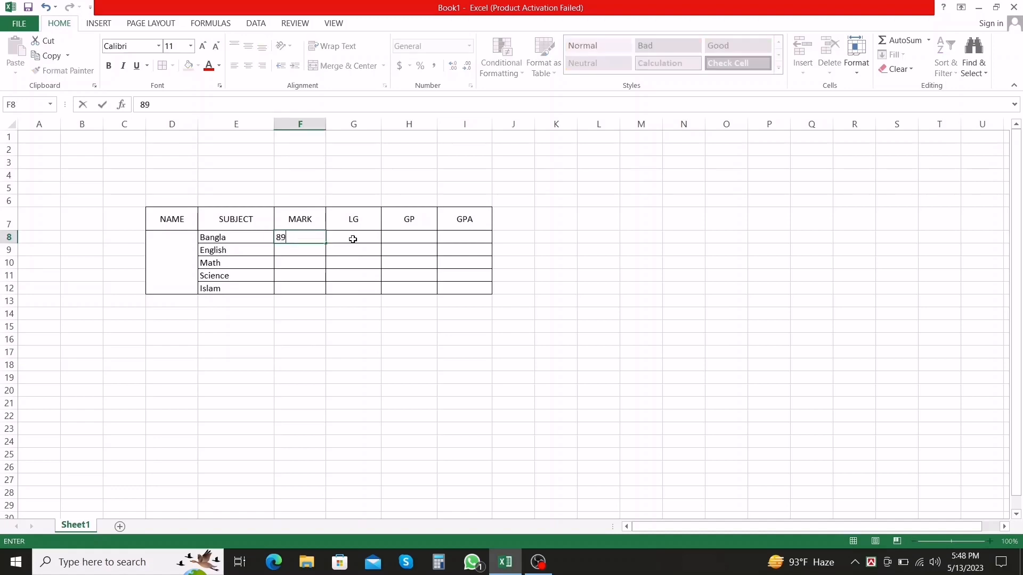
key("Return")
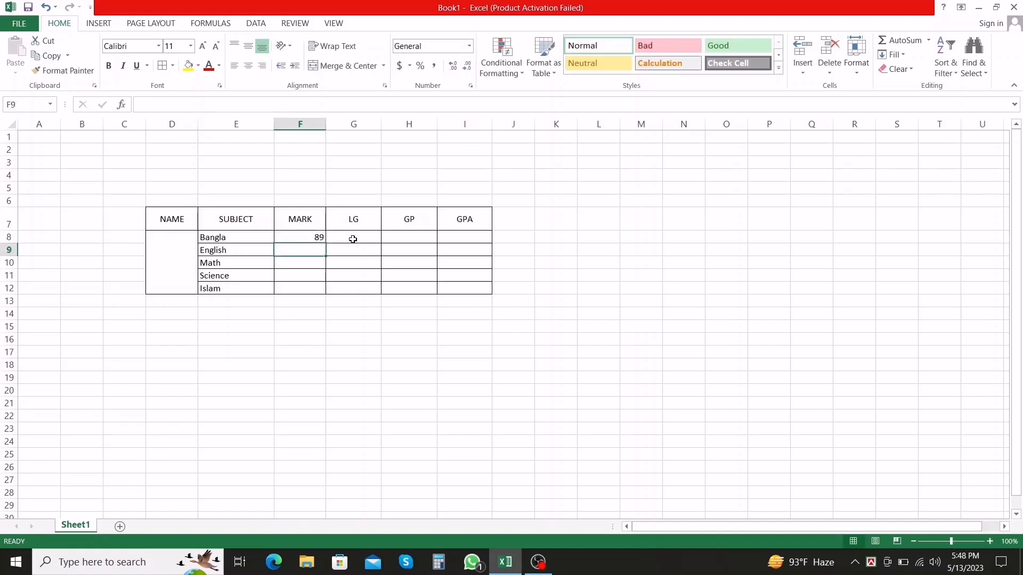
type("59")
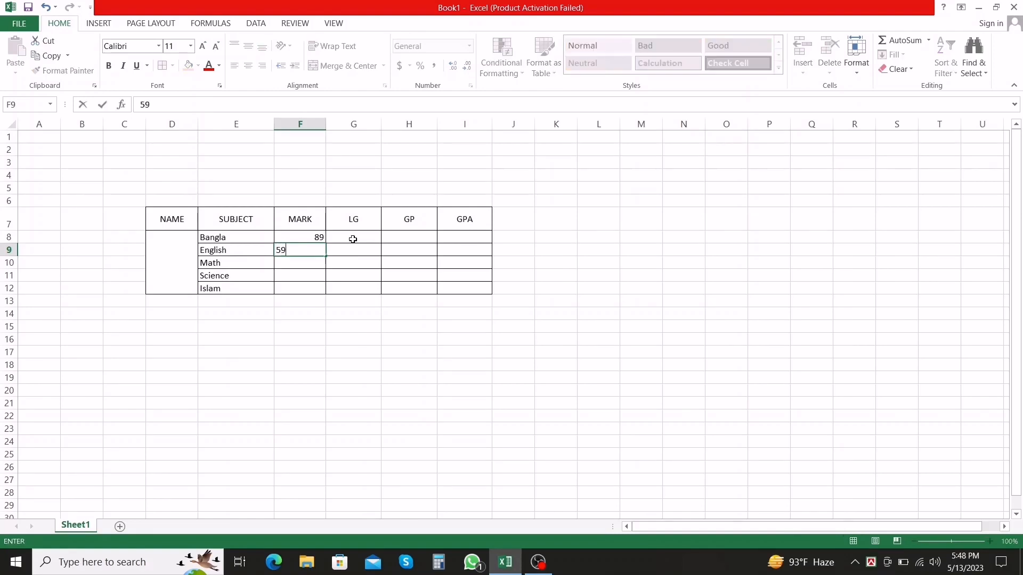
key("Return")
type("69")
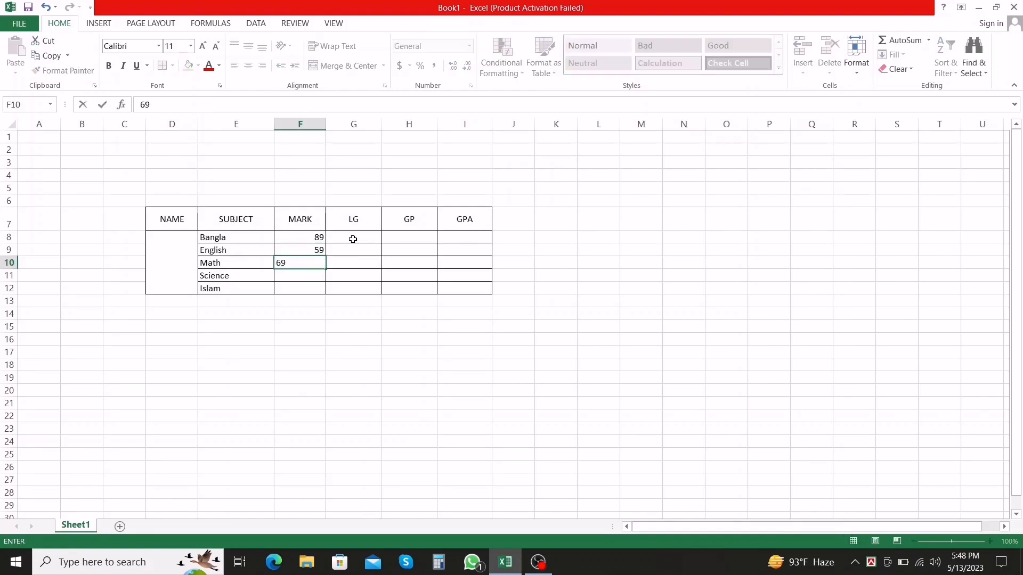
key("Return")
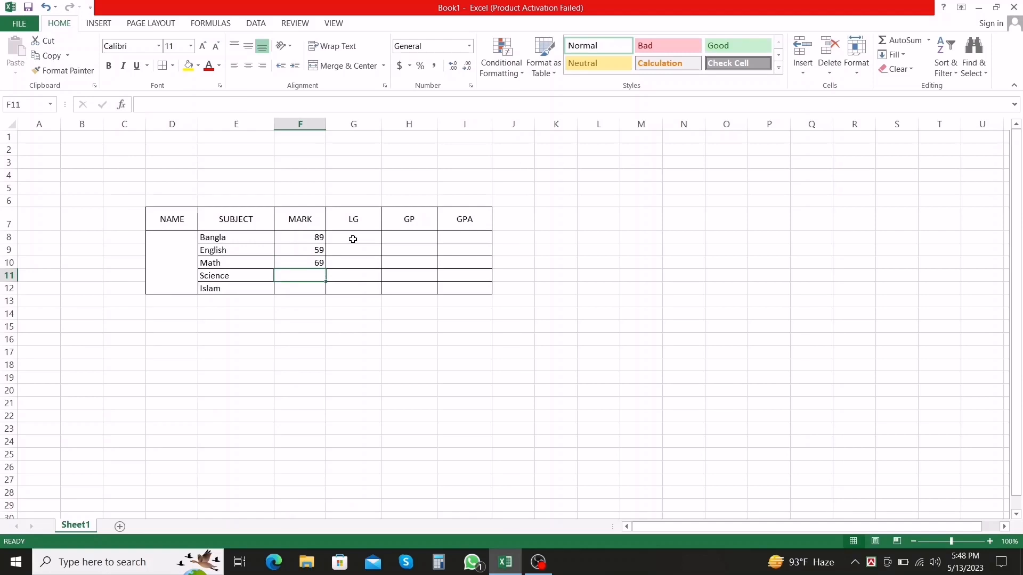
type("40")
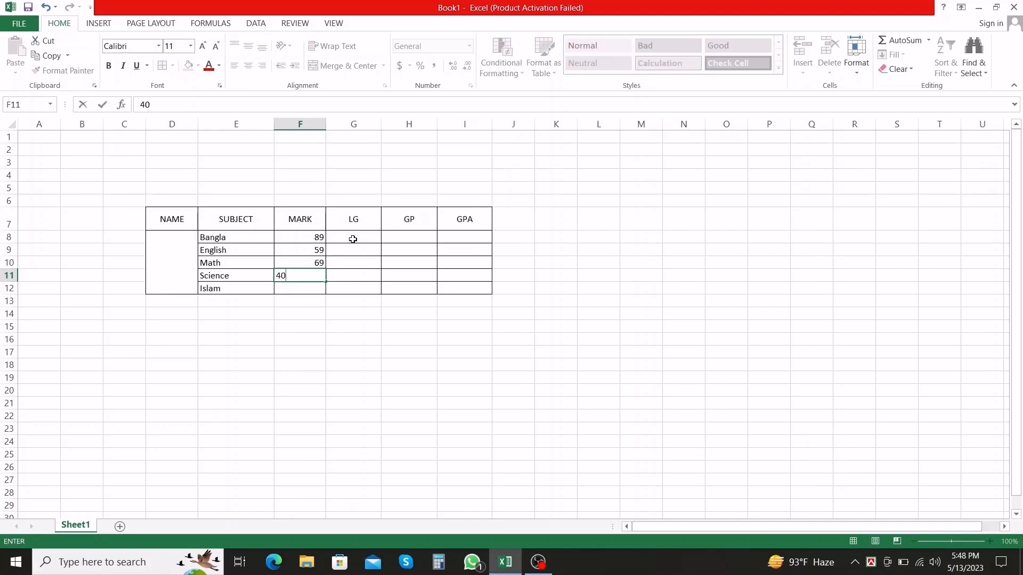
key("Return")
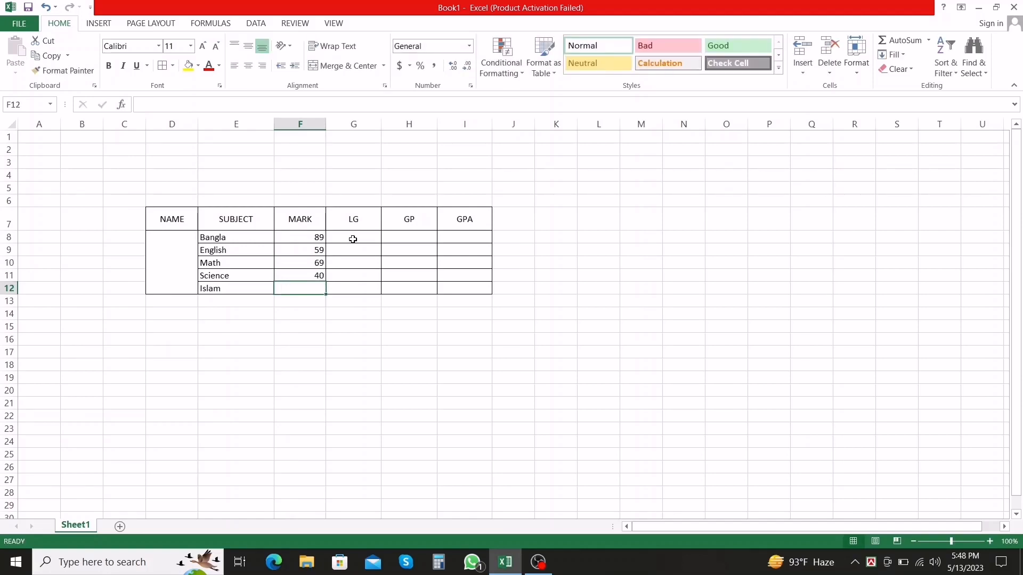
type("95")
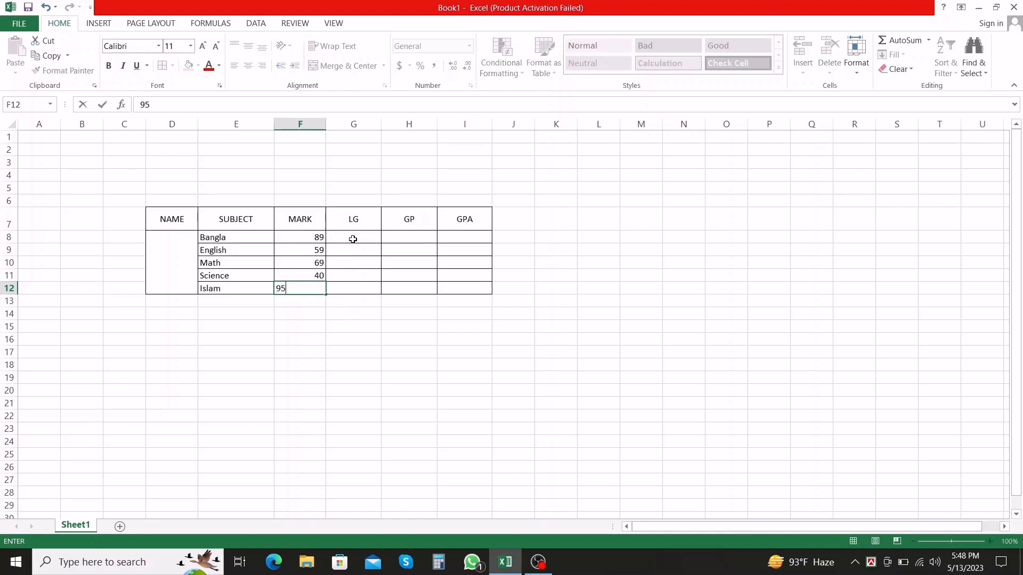
left_click(322, 380)
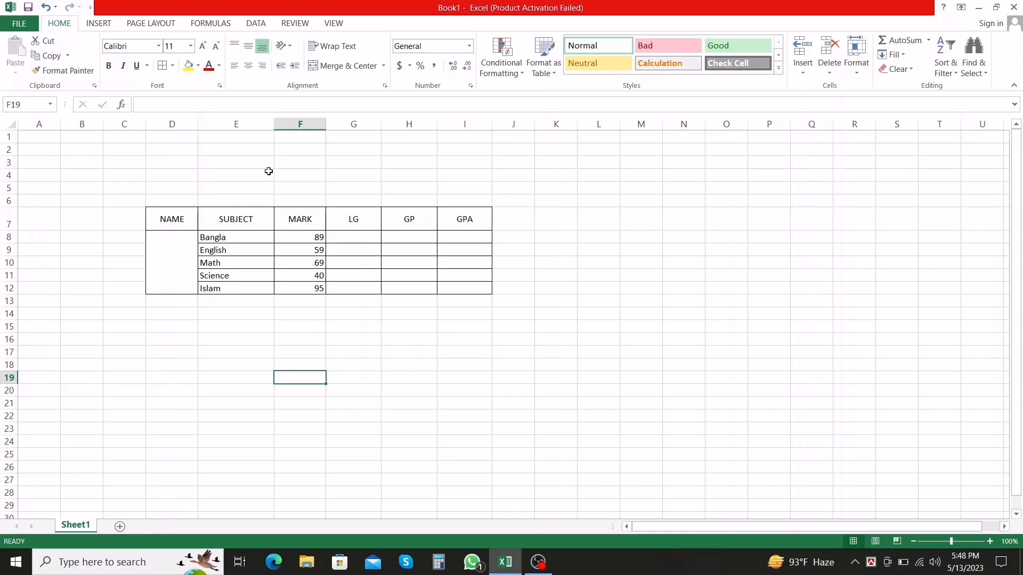
- Center the contents of columns E through I horizontally
left_click_drag(225, 117, 461, 119)
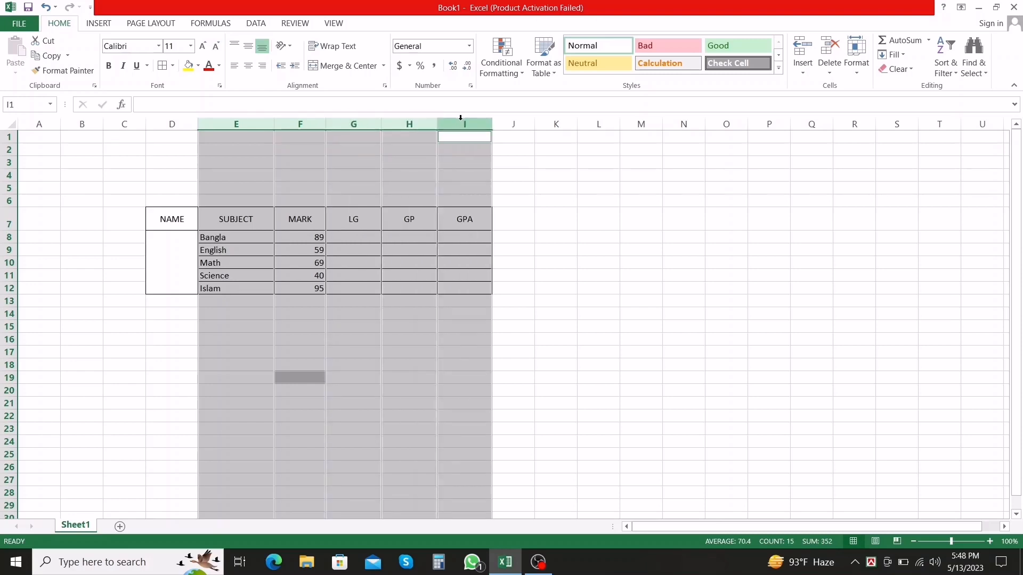
left_click(249, 67)
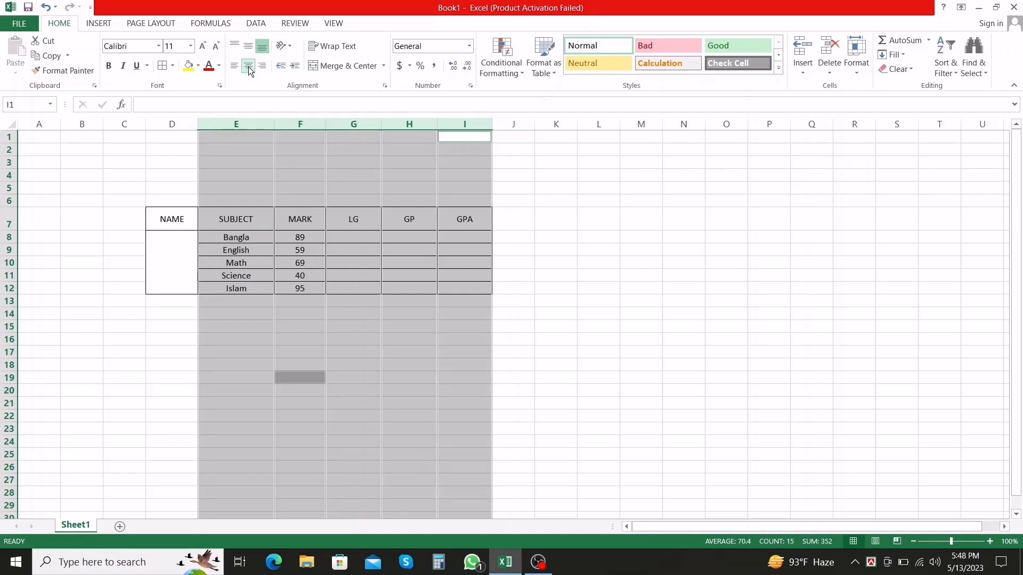
left_click(599, 327)
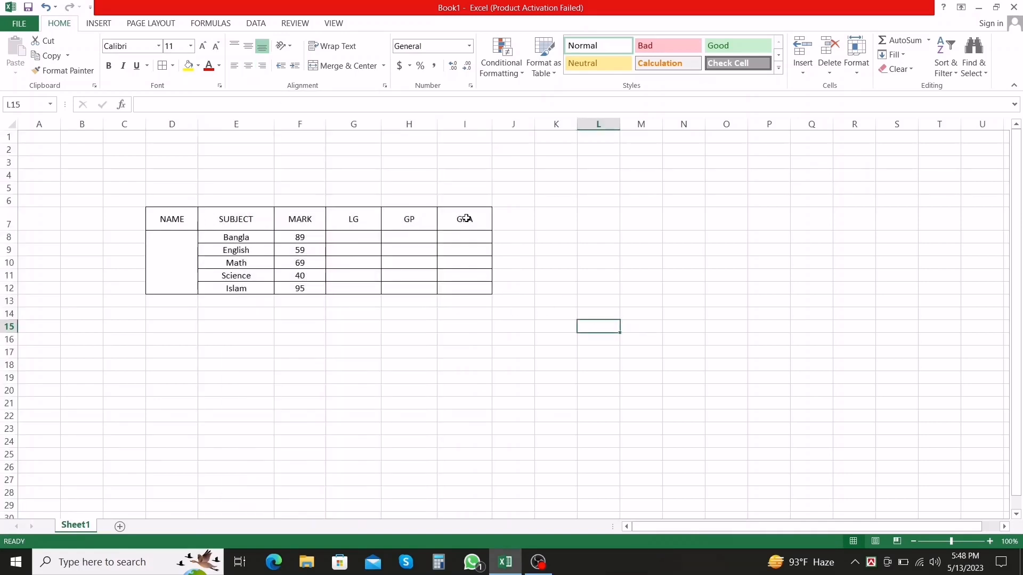
- Enter the student's full name in the merged cell under NAME and widen column D to fit it
left_click(171, 263)
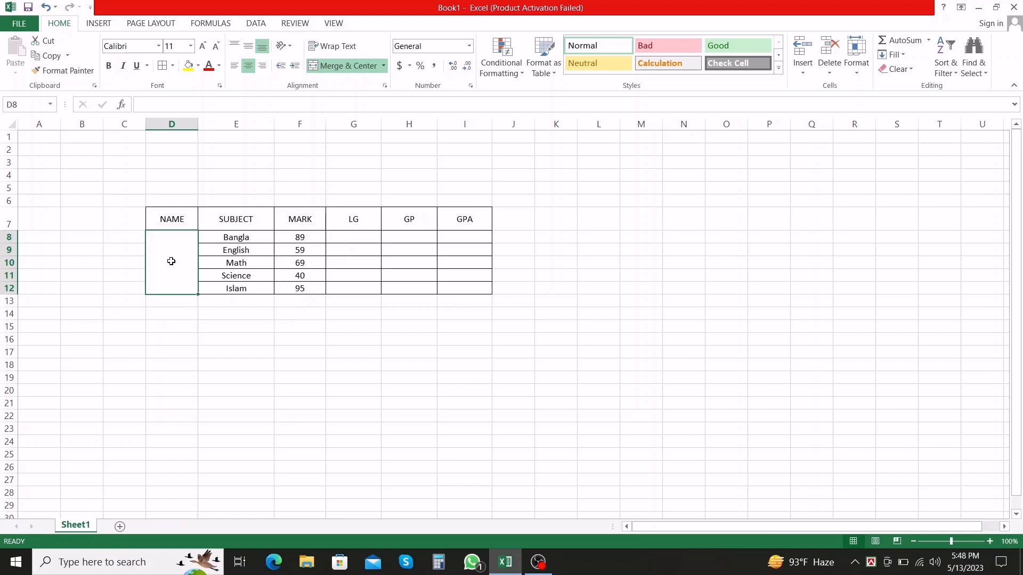
type("Ra")
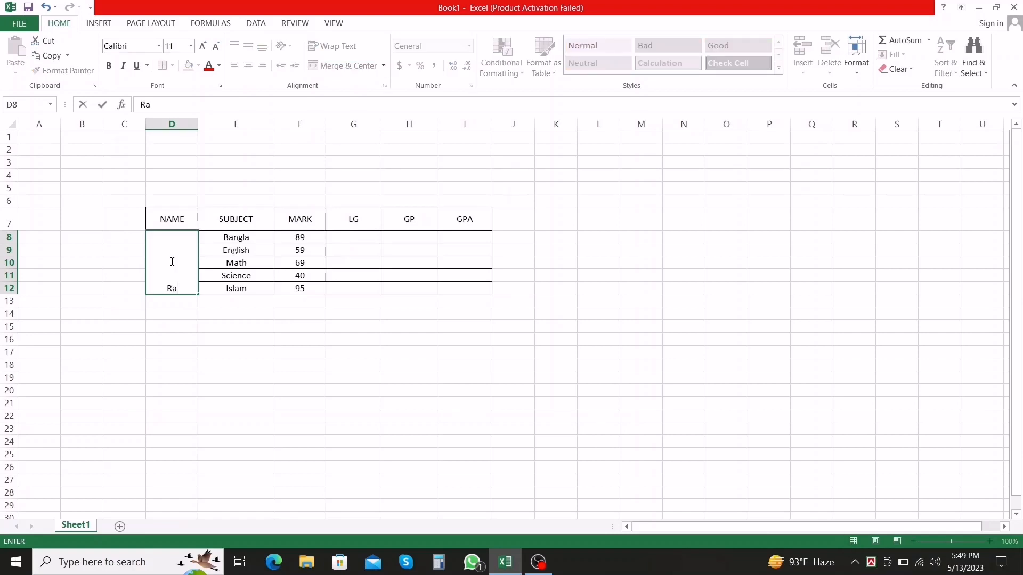
type("zia Sultana")
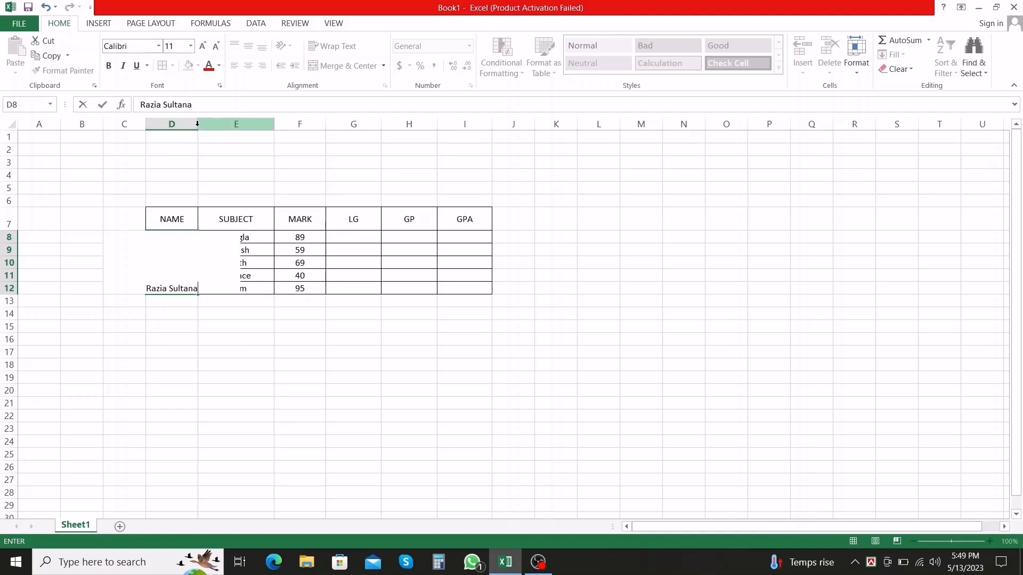
left_click(180, 159)
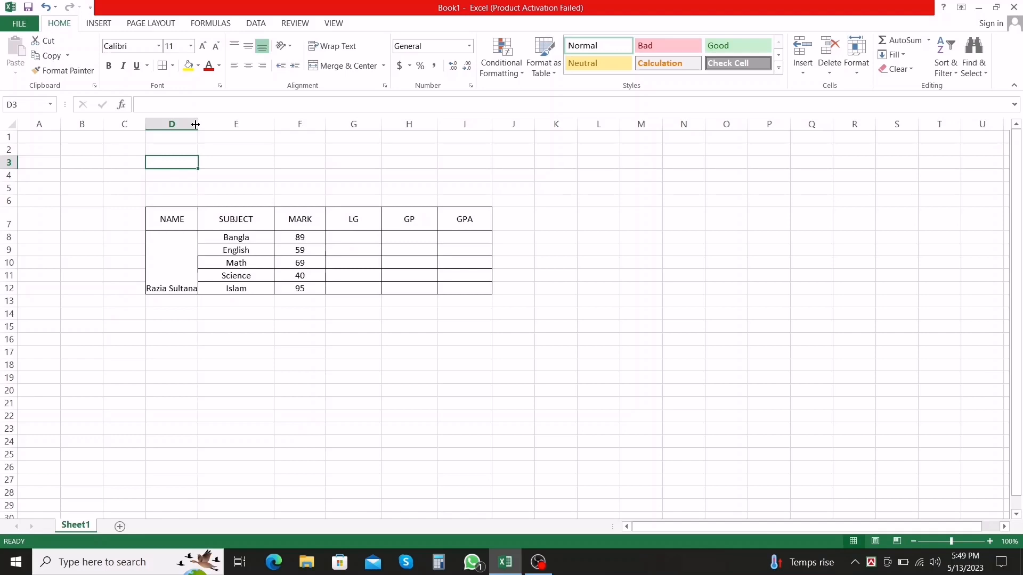
left_click_drag(196, 124, 217, 124)
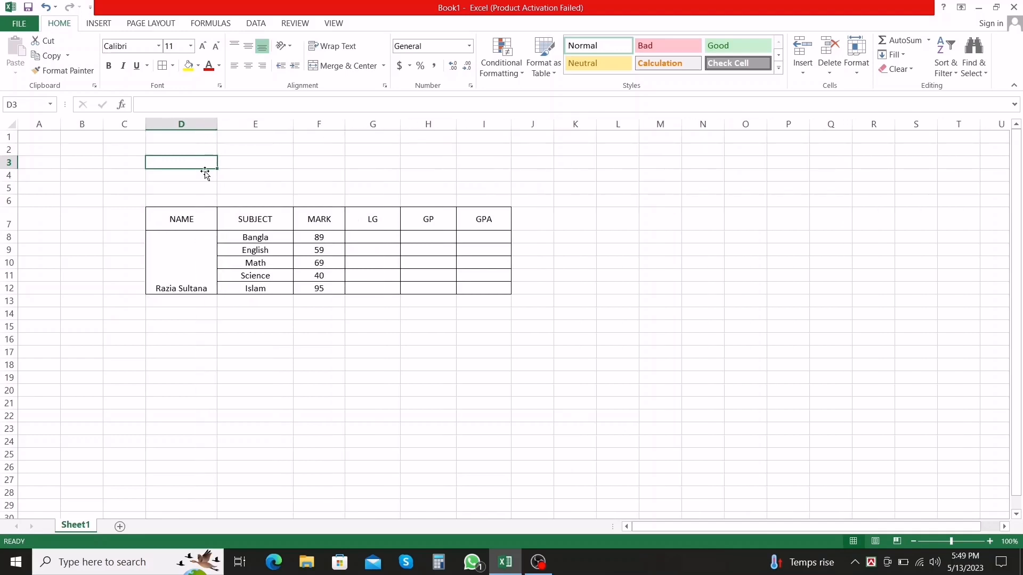
- Center the student's name vertically in the merged cell D8
left_click(205, 278)
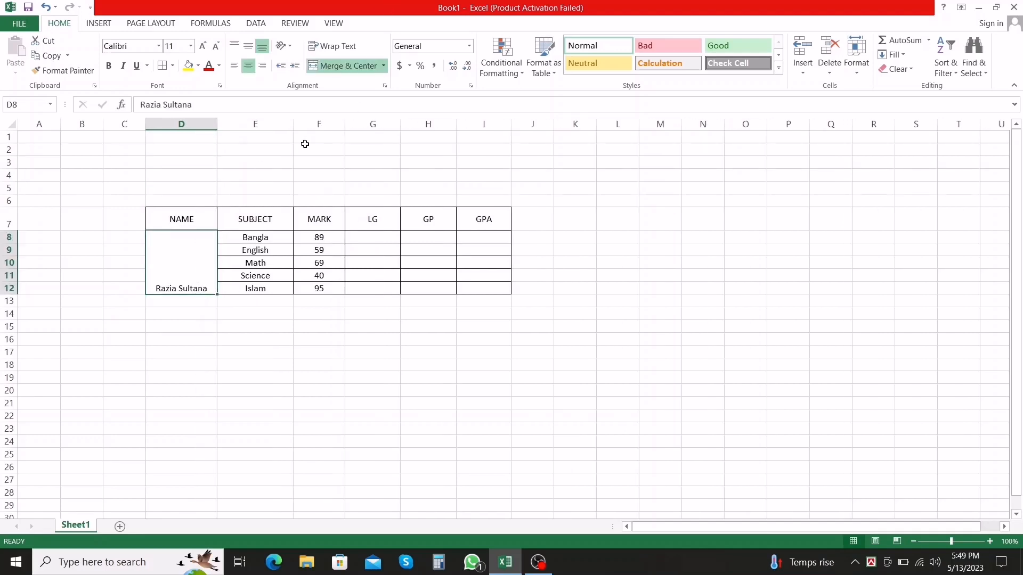
left_click(249, 49)
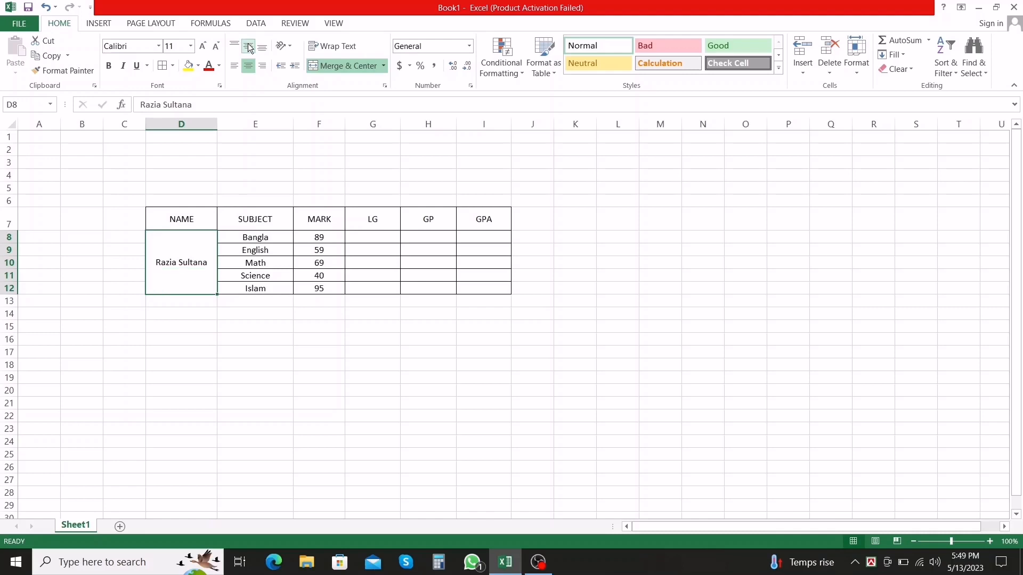
left_click(250, 444)
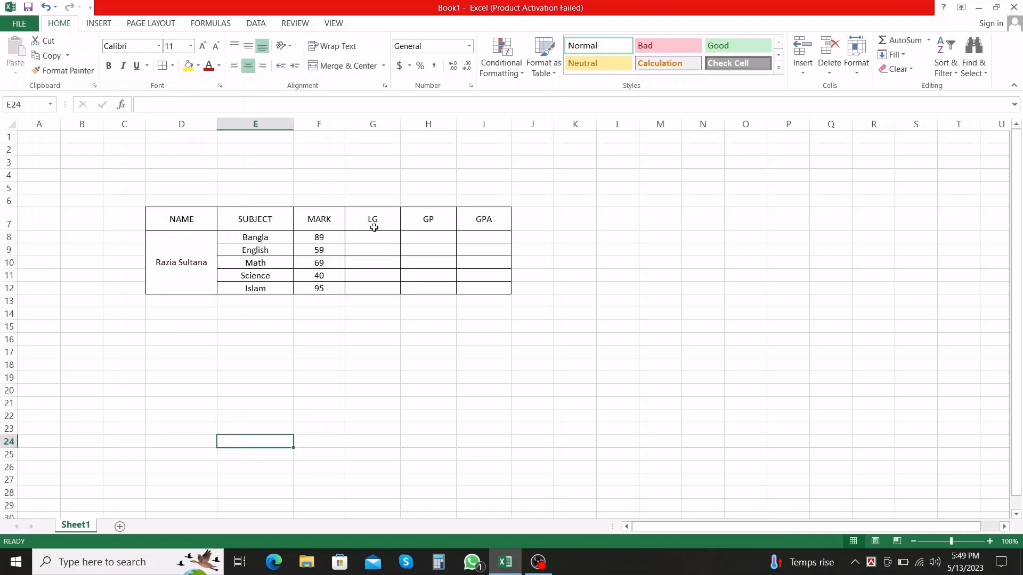
- Make the header texts in D7 to I7 bold
left_click(153, 219, "ctrl")
left_click(226, 219, "ctrl")
left_click(327, 217, "ctrl")
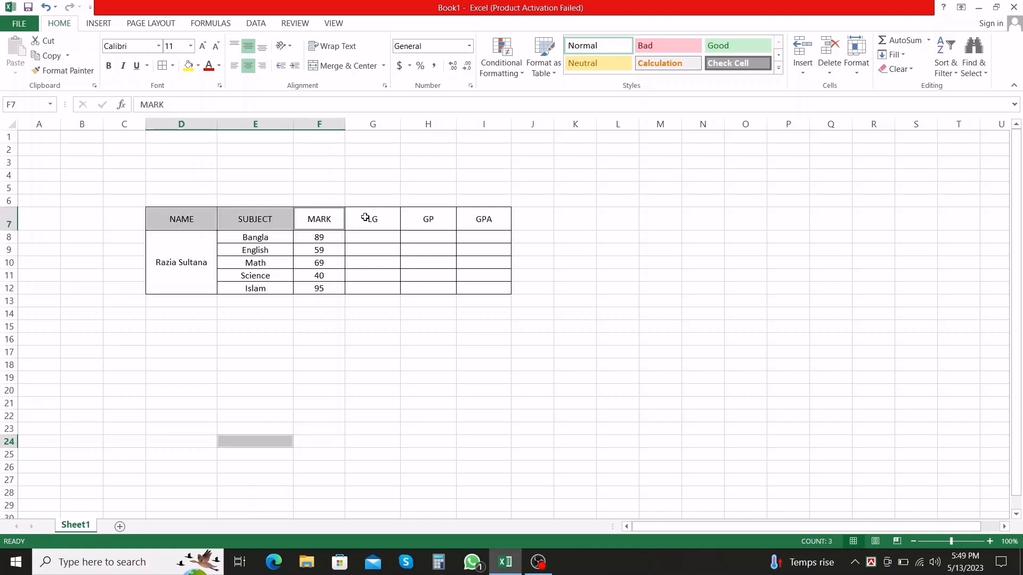
left_click(369, 217, "ctrl")
left_click(430, 221, "ctrl")
left_click(491, 220, "ctrl")
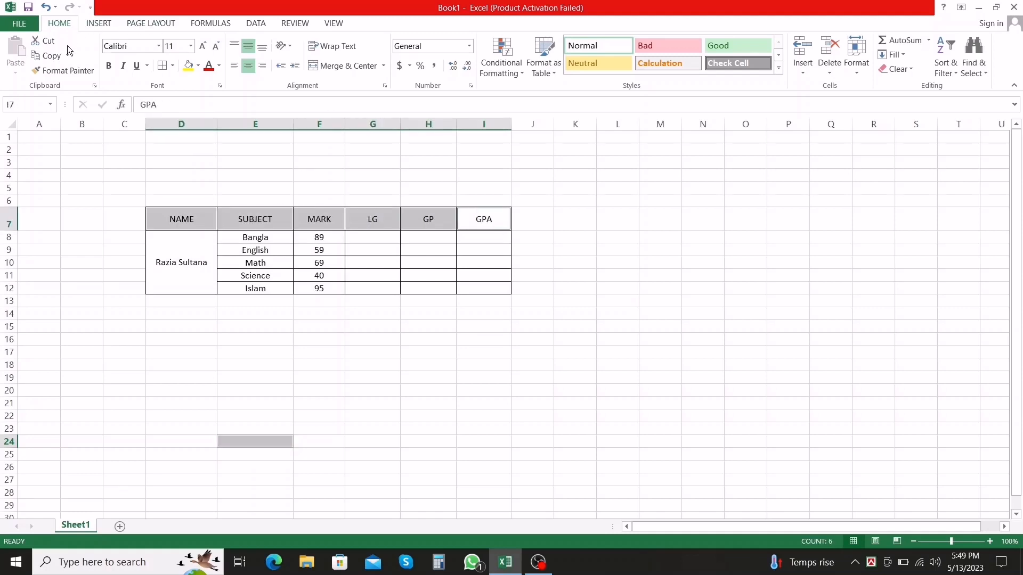
left_click(109, 66)
left_click(472, 339)
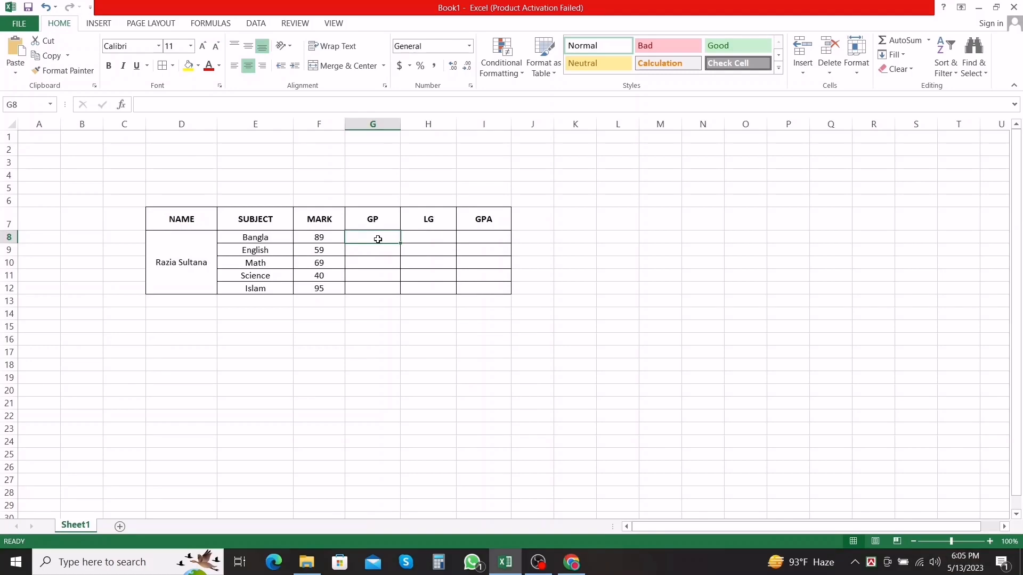
- Start an IF formula in G8 under GP that returns "F" when F8 is less than 33
type("=(")
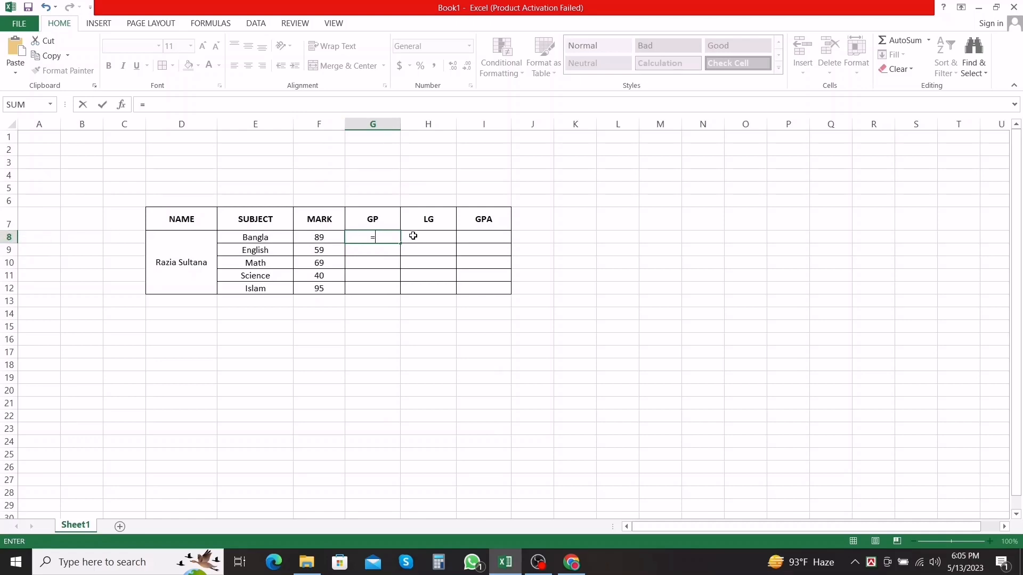
type("if(")
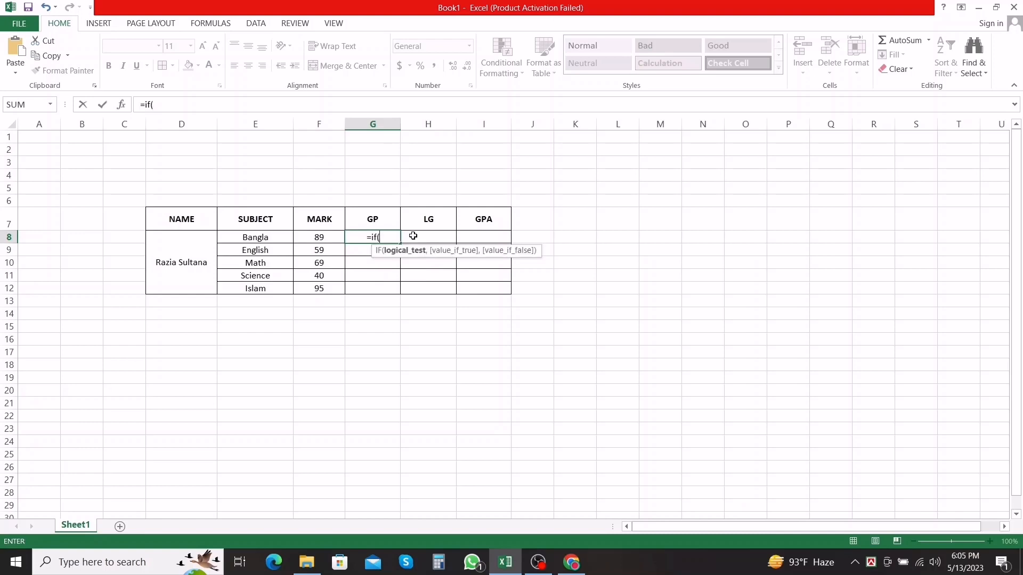
type("F8")
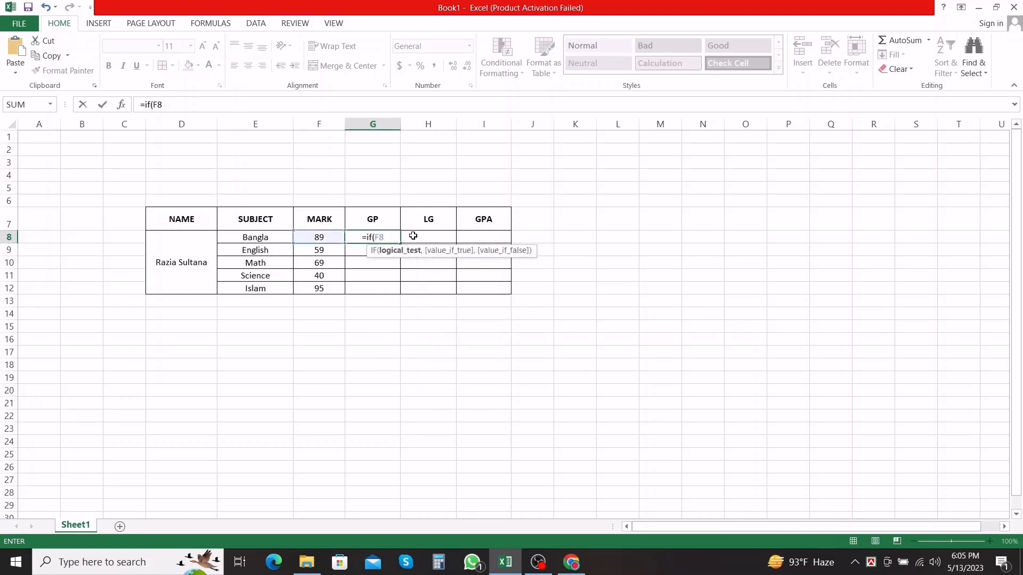
type("<33")
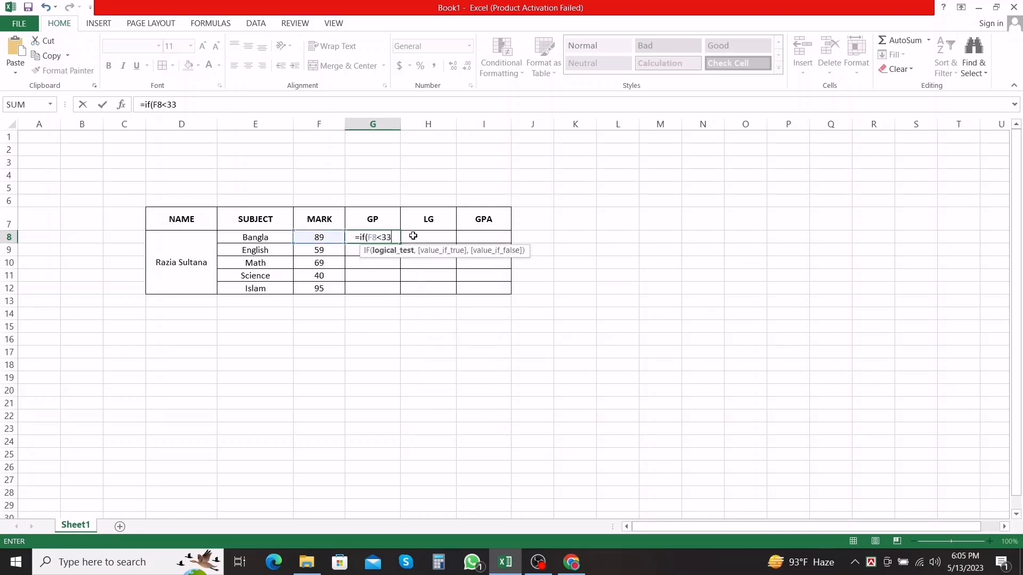
type(",\"F\",")
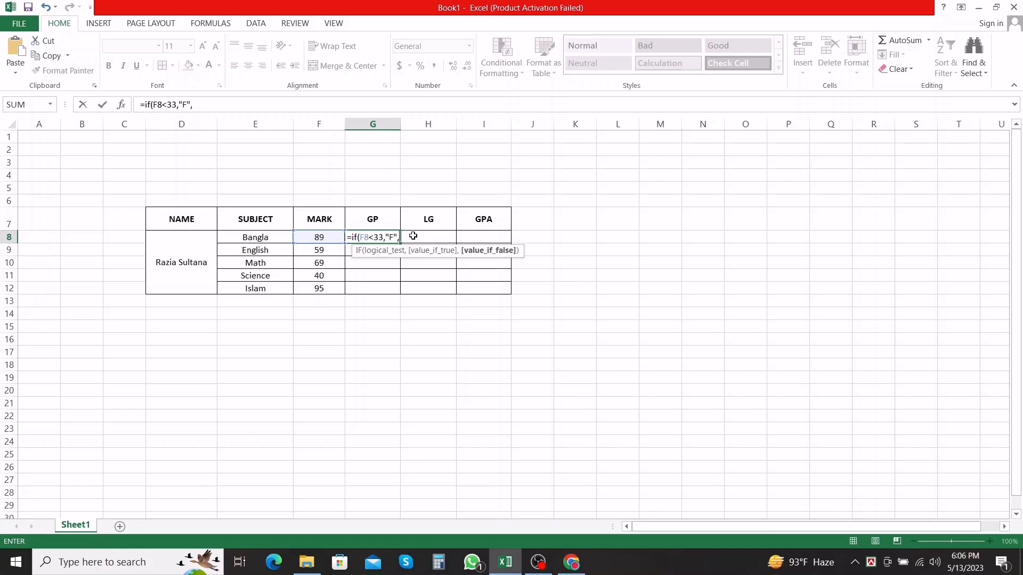
- Extend the G8 formula with a nested IF that returns 5 when F8 is at least 80
type("if(")
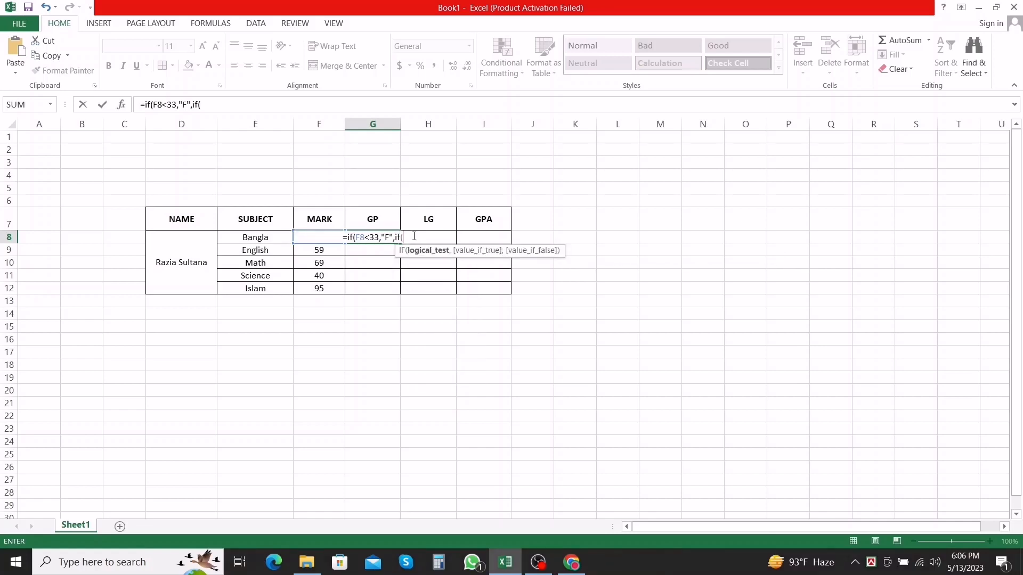
type("F8")
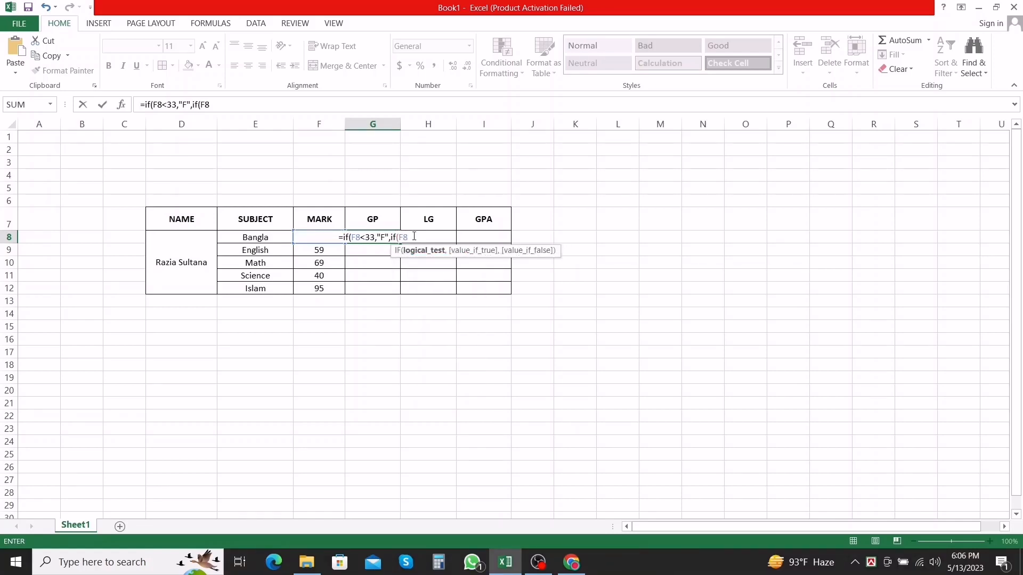
type(">=")
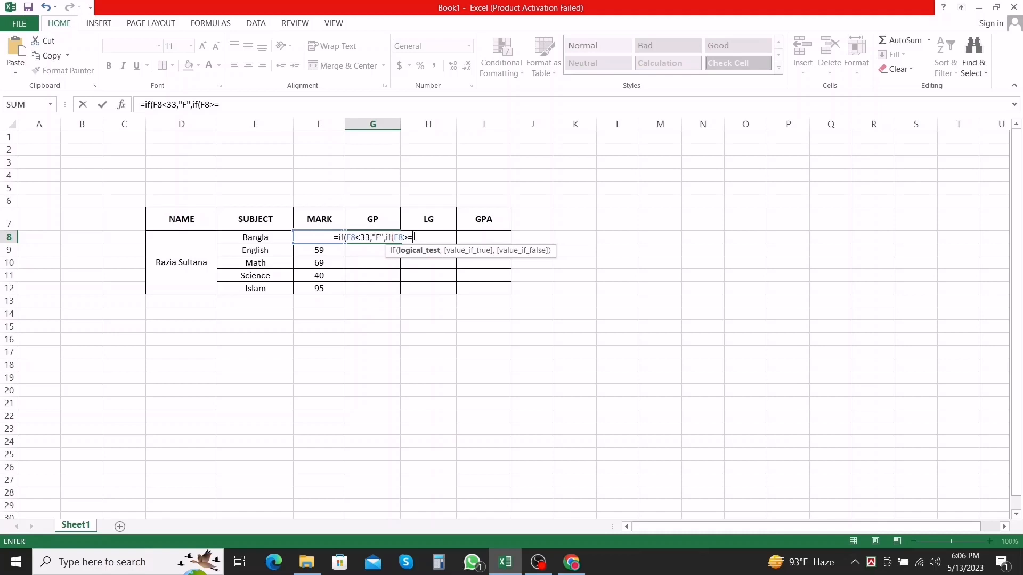
type("80")
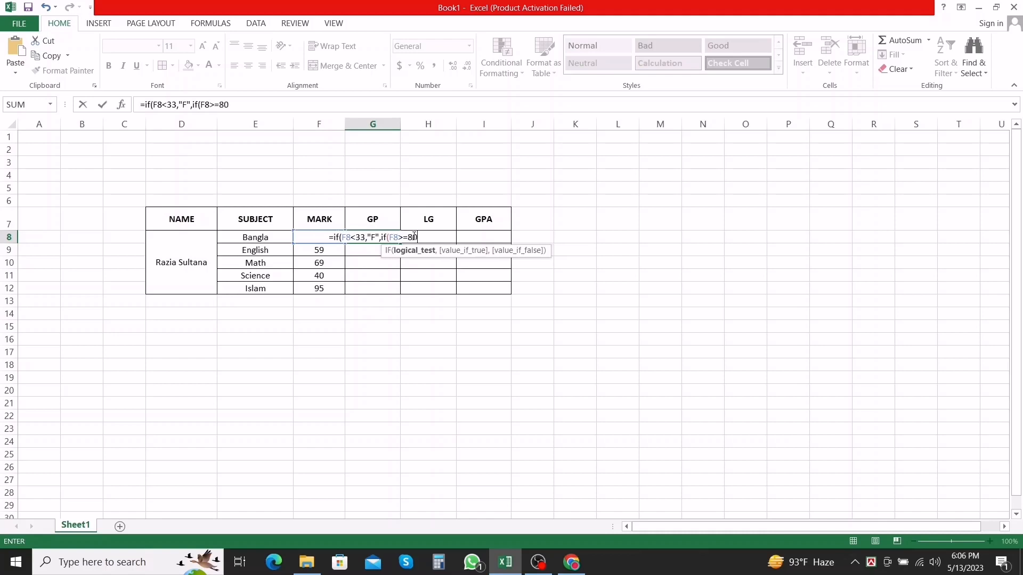
type(",\"")
key("BackSpace")
type("5")
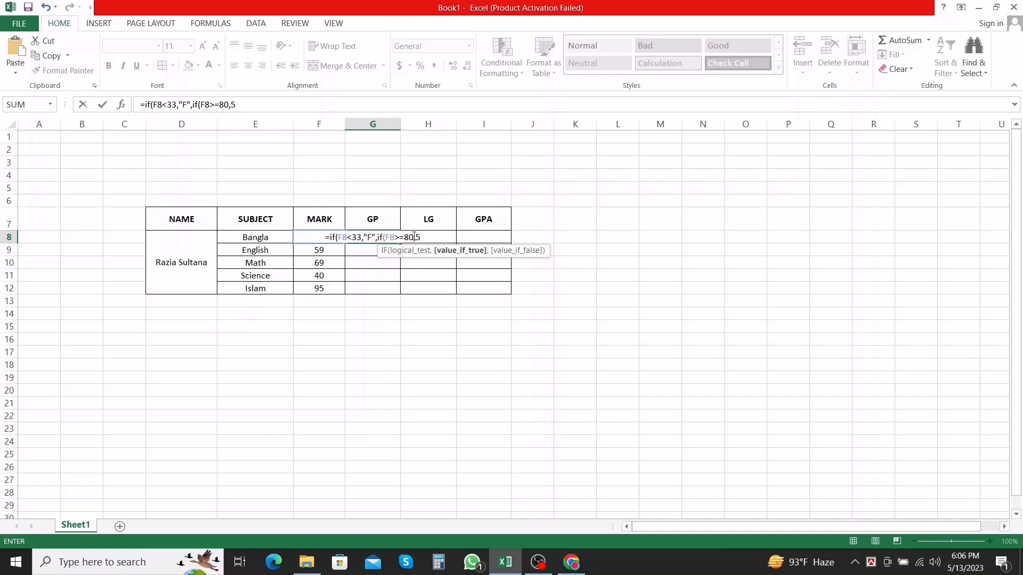
- Nest another IF in the G8 formula that returns 4 when F8>=70
type(",if(")
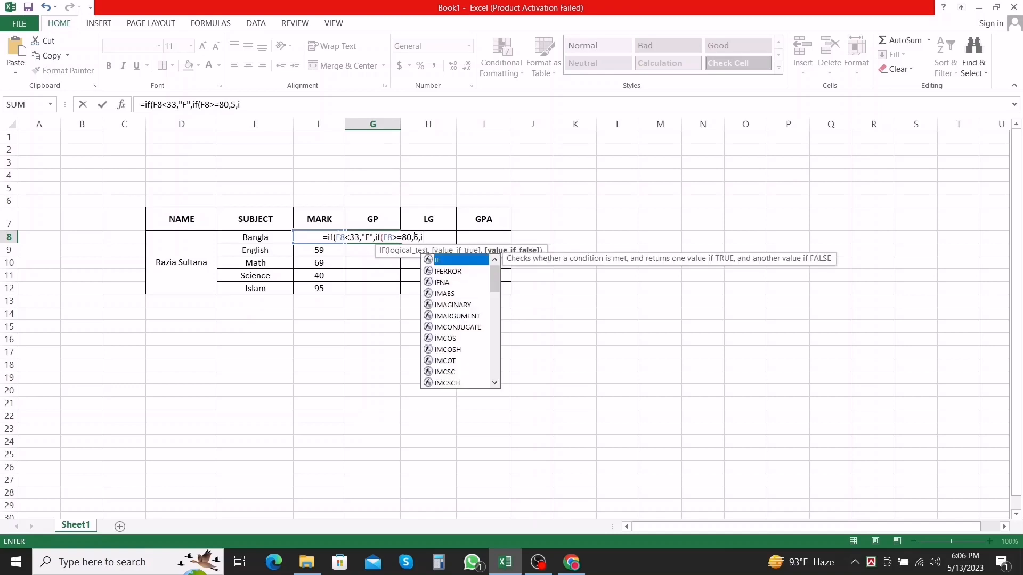
type("F8>")
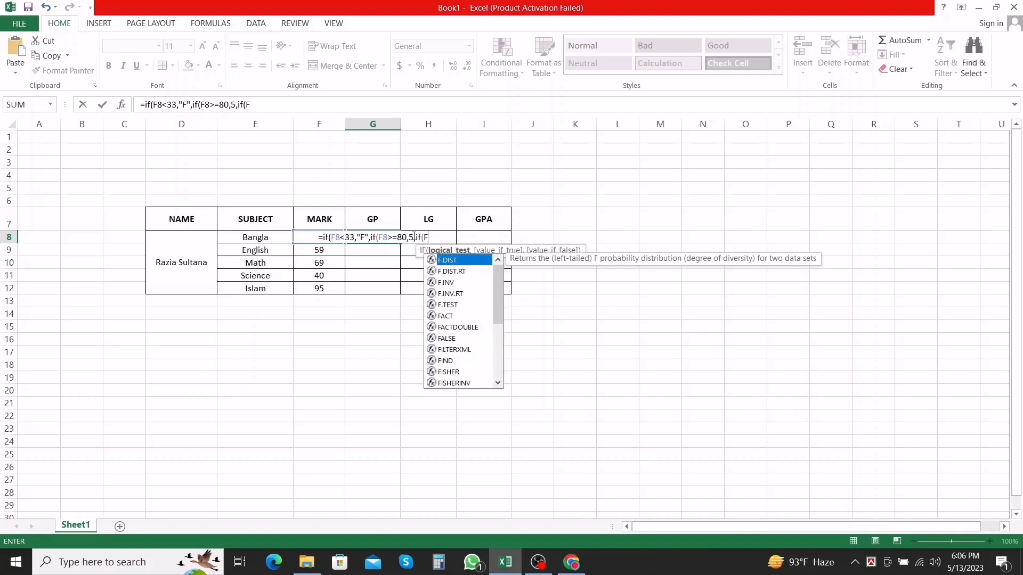
type("=70")
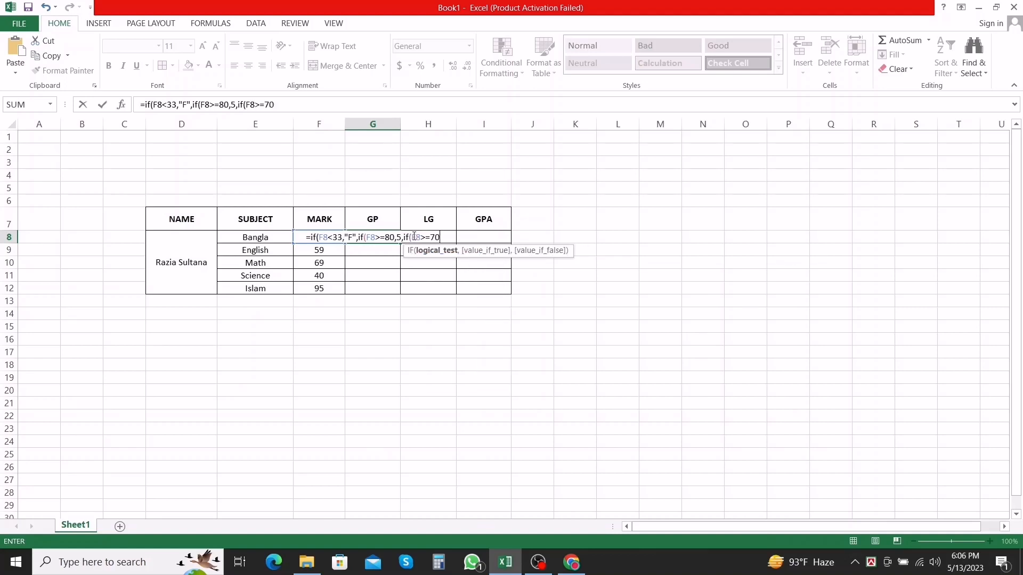
type(",")
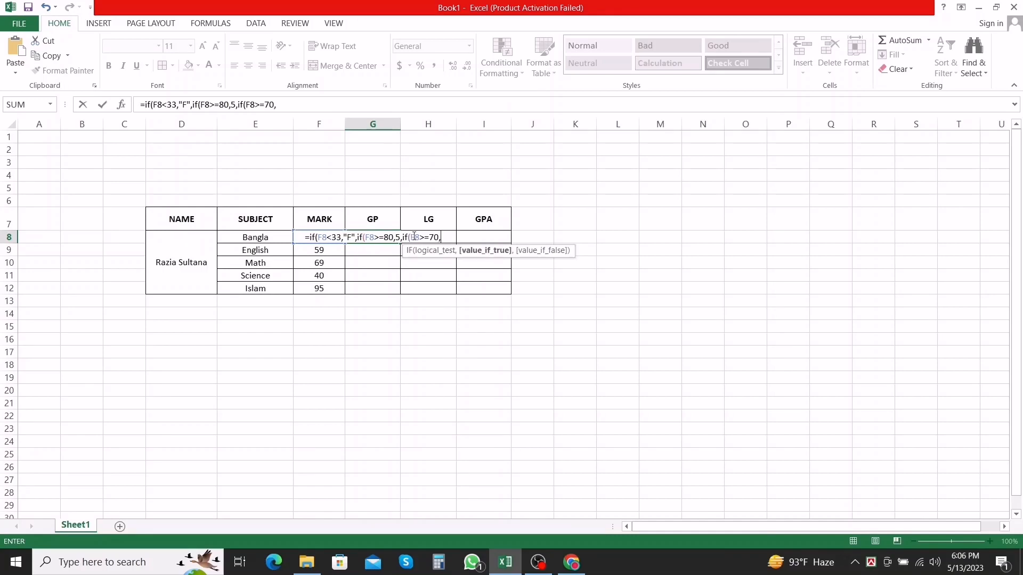
type("4,")
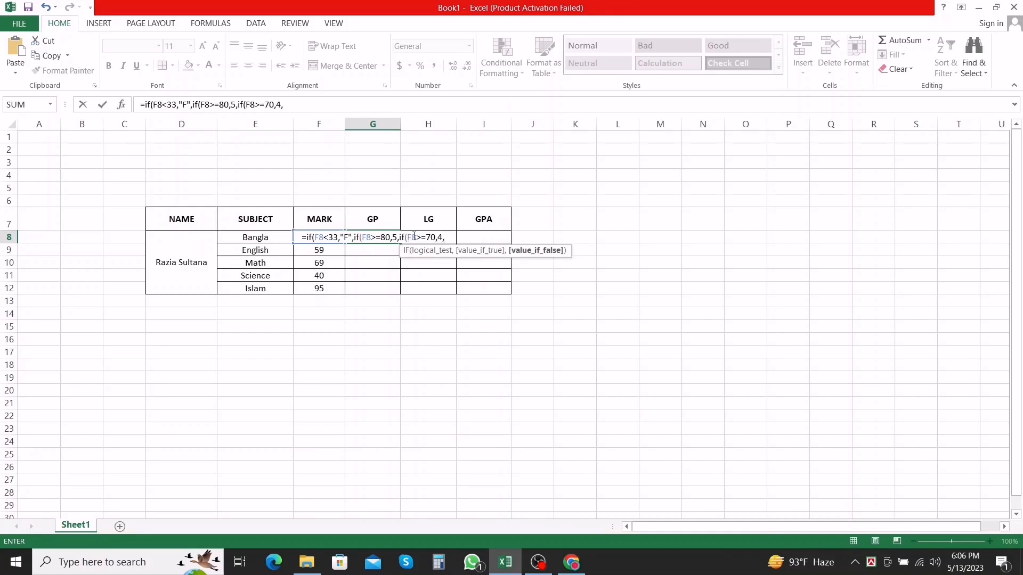
- Add a nested IF to the G8 formula returning 3.5 when F8>=60
type("if(")
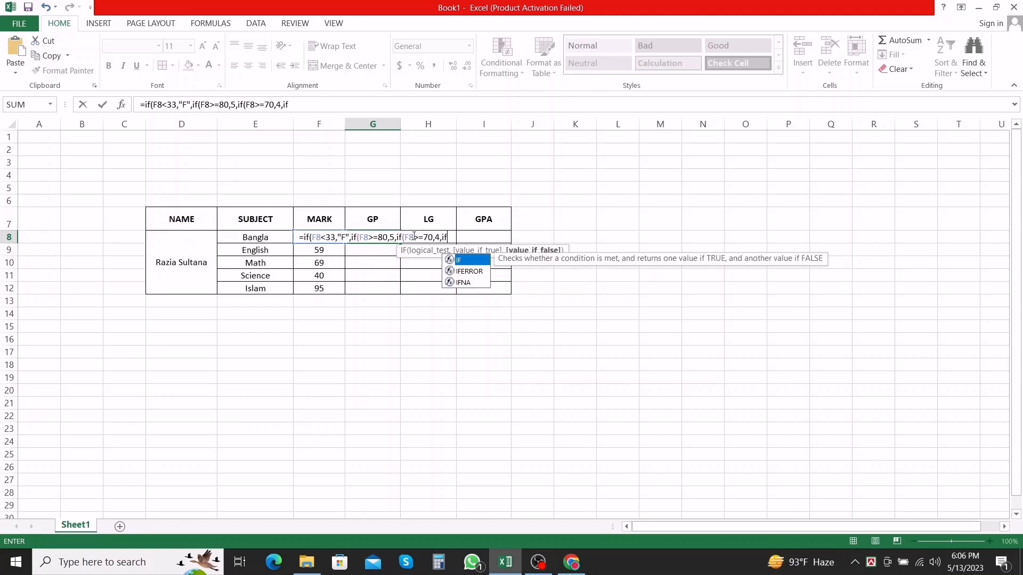
type("F8>=60")
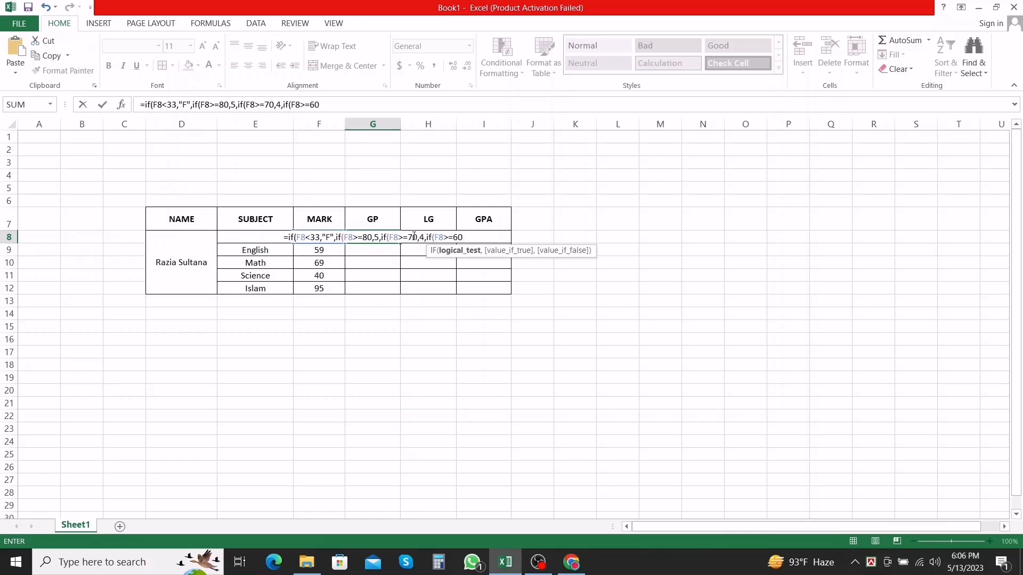
type(",")
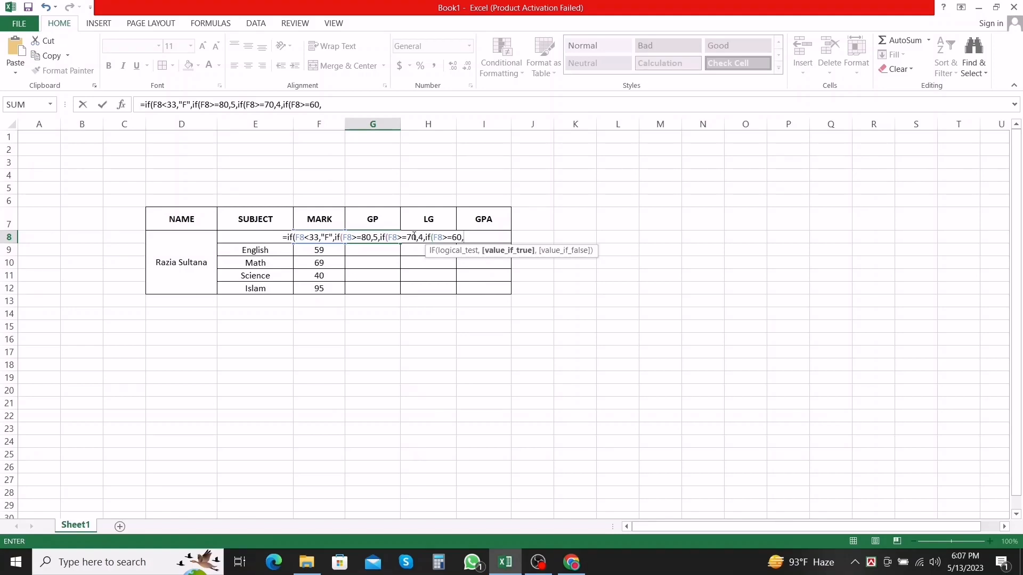
type("3.5")
type(",")
- Continue the G8 formula with a nested IF returning 3 when F8>=50
type("if")
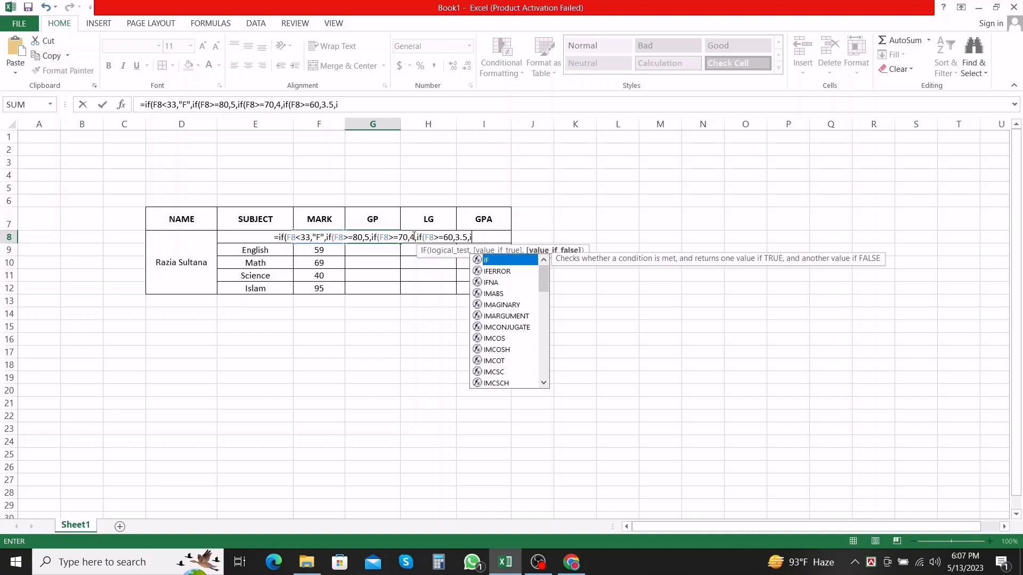
type("(")
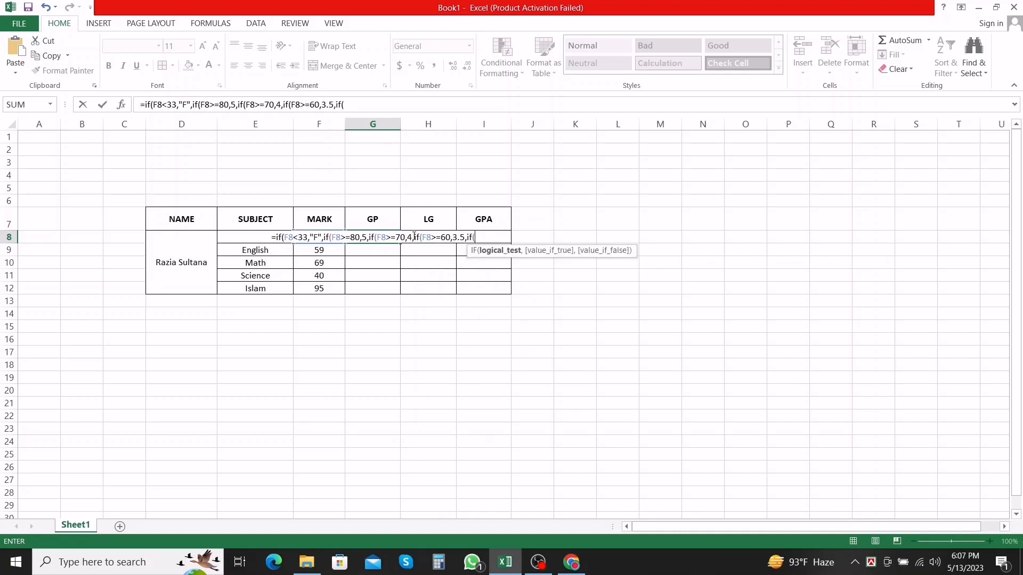
type("F8>=5")
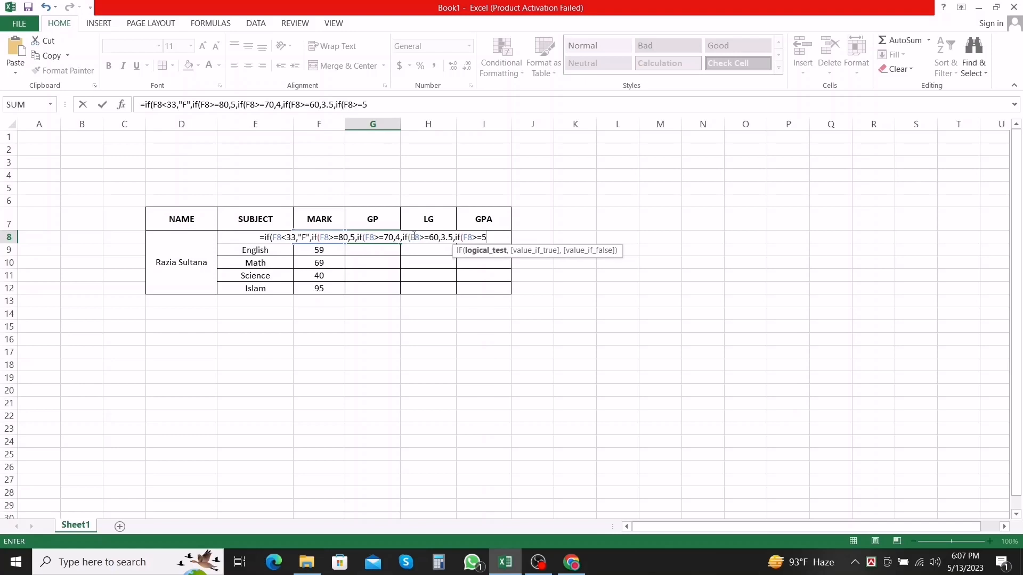
type("0,3,")
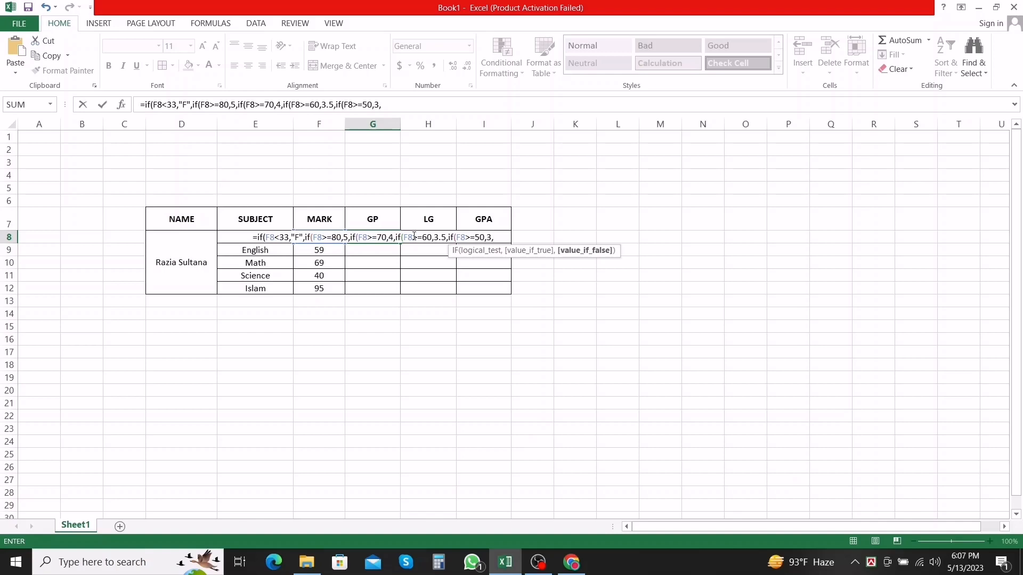
- Add a nested IF to the G8 formula that returns 2 when F8>=40
type("if")
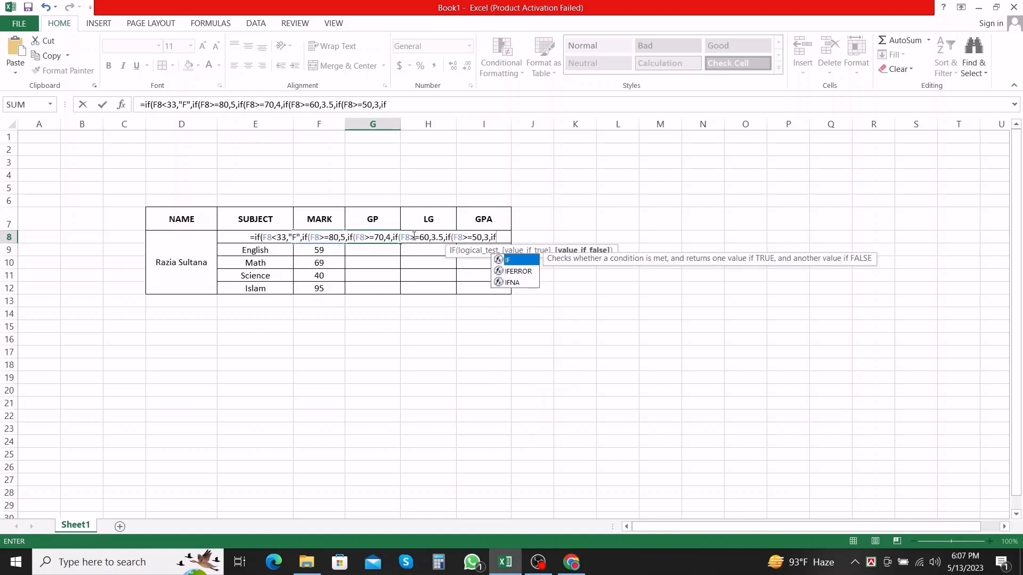
type("9")
key("BackSpace")
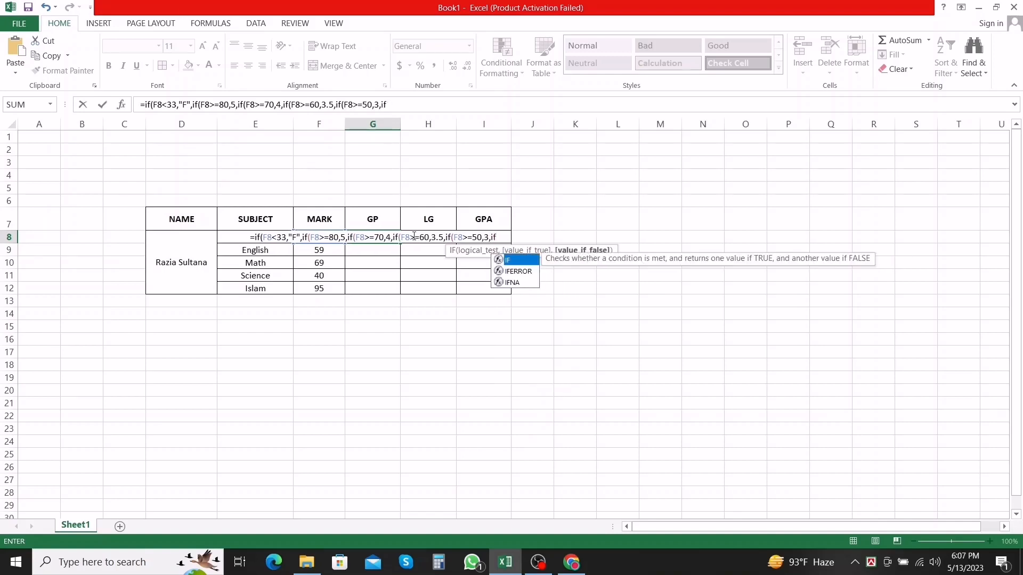
type("(F8")
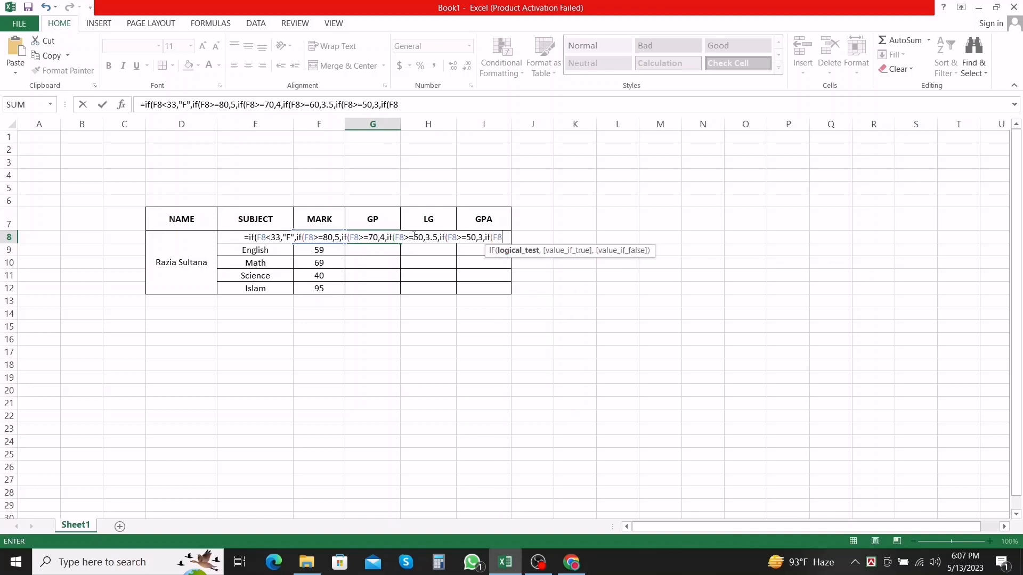
type(">=")
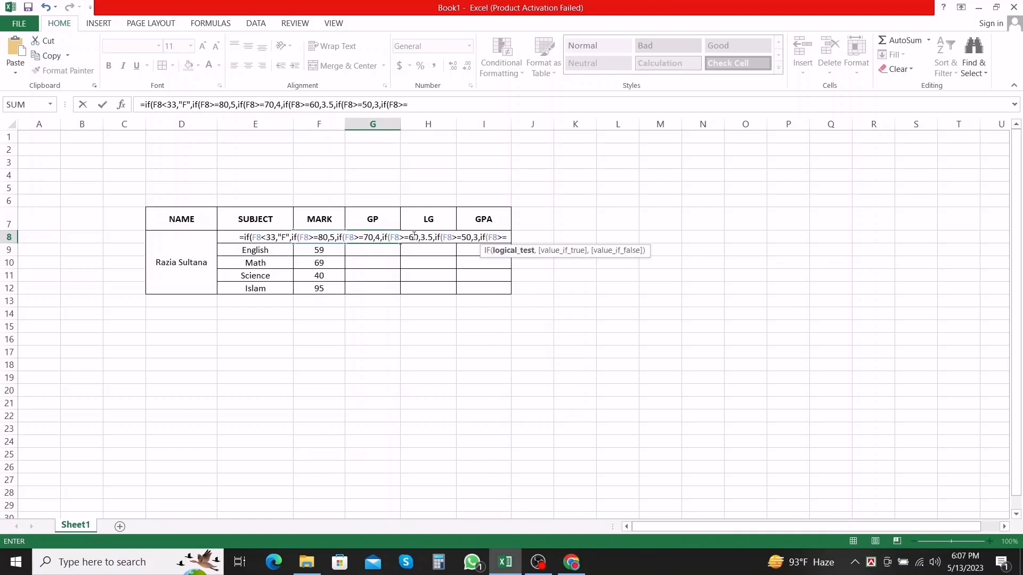
type("40")
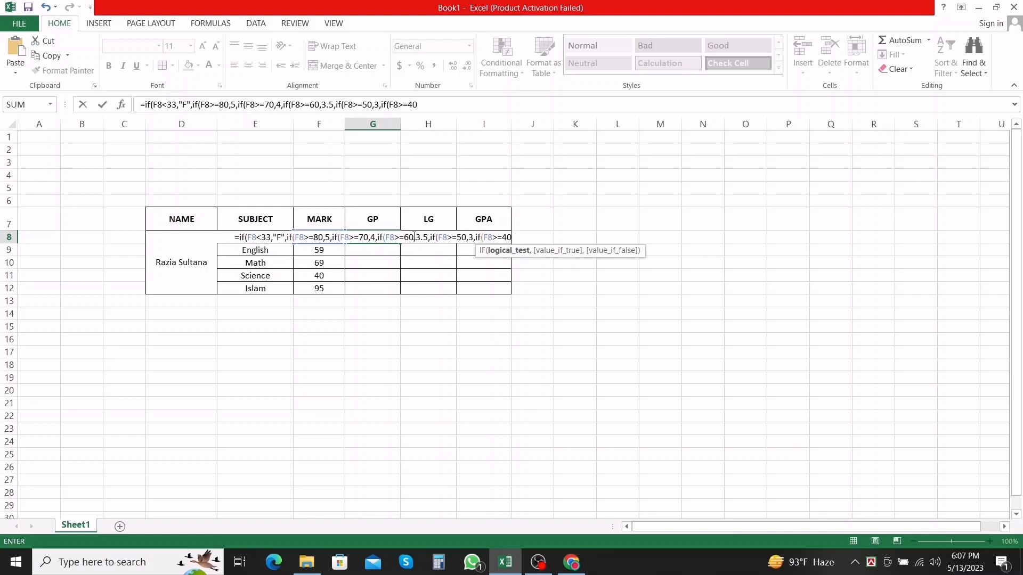
type(",2,")
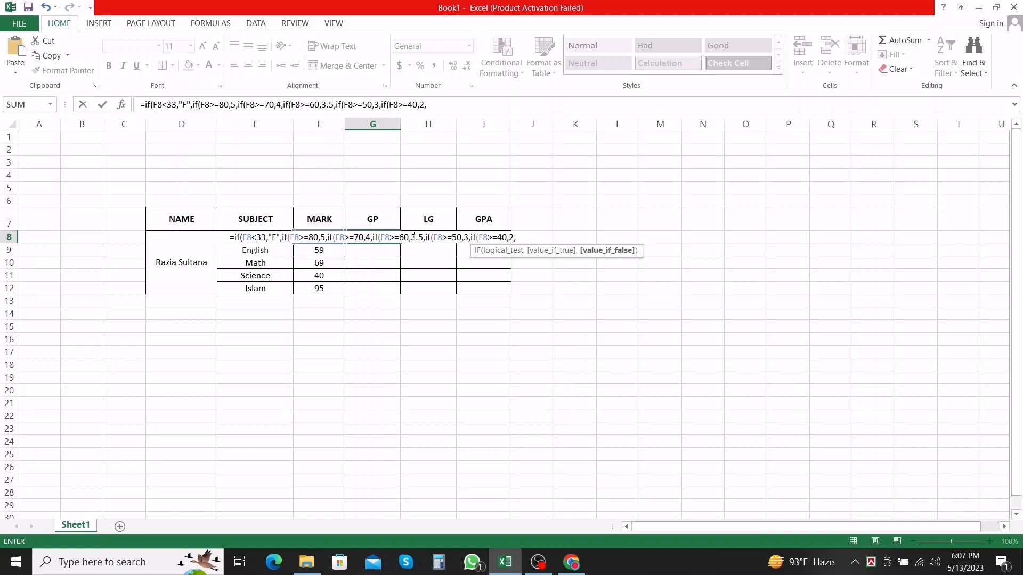
- Finish the G8 formula with a nested IF returning 1 when F8>=33, close all seven parentheses and enter it
type("if(f")
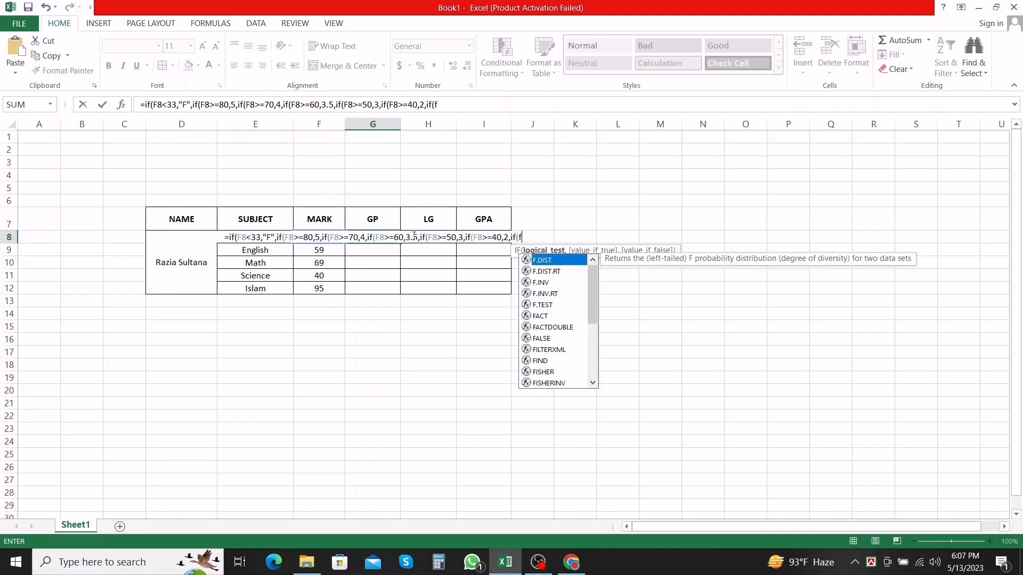
key("BackSpace")
type("F8")
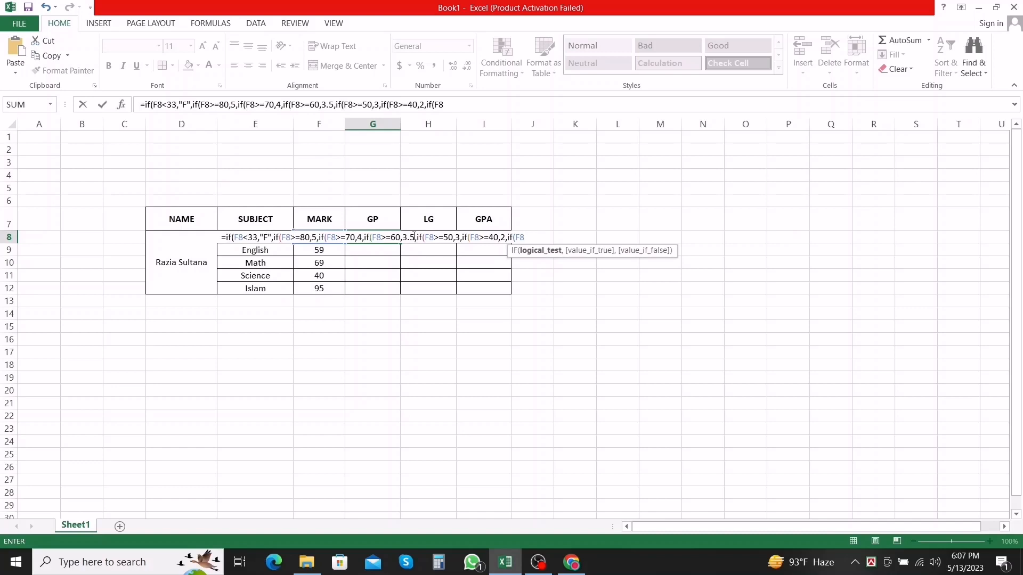
type(">=")
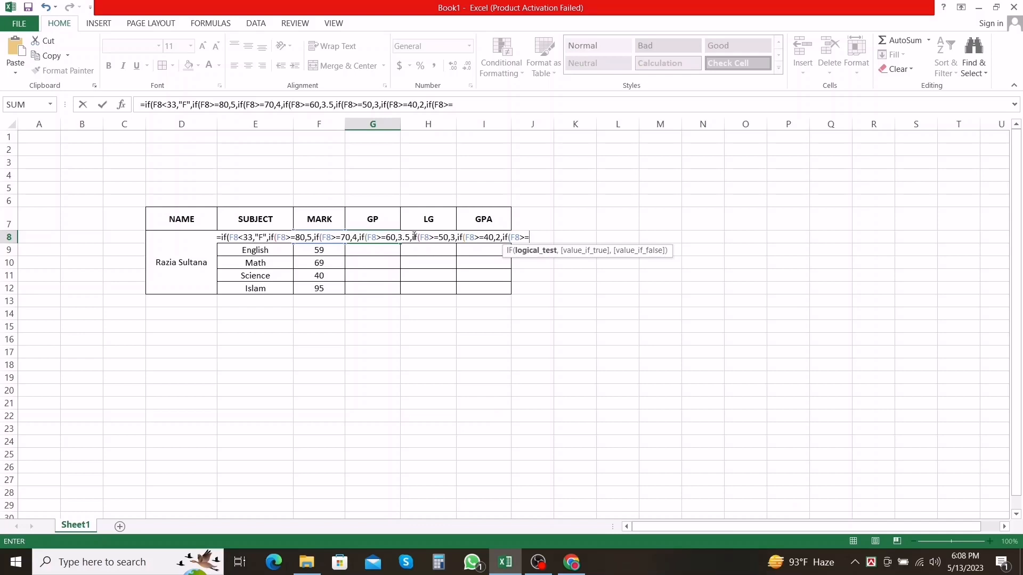
type("33,")
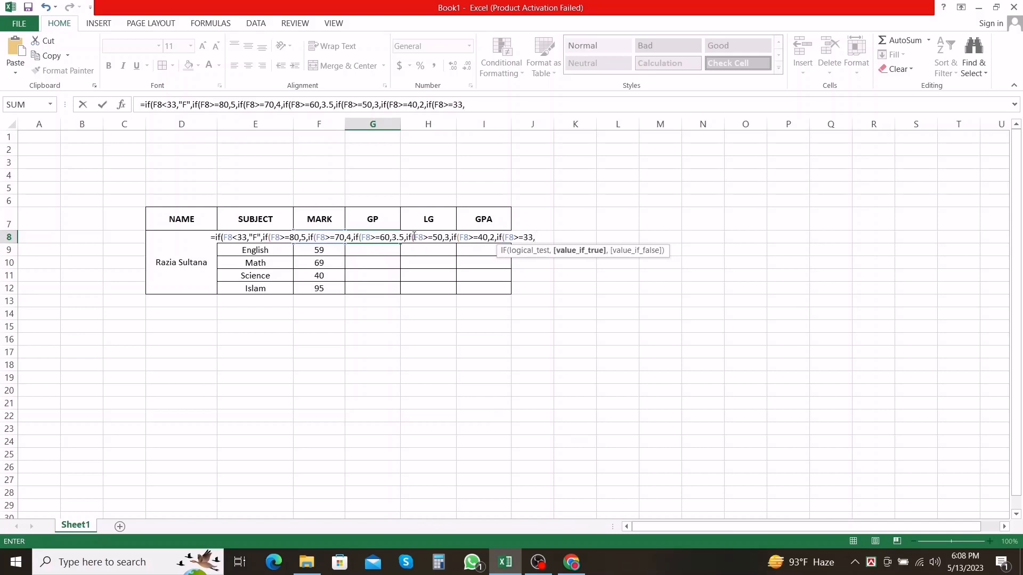
type("1")
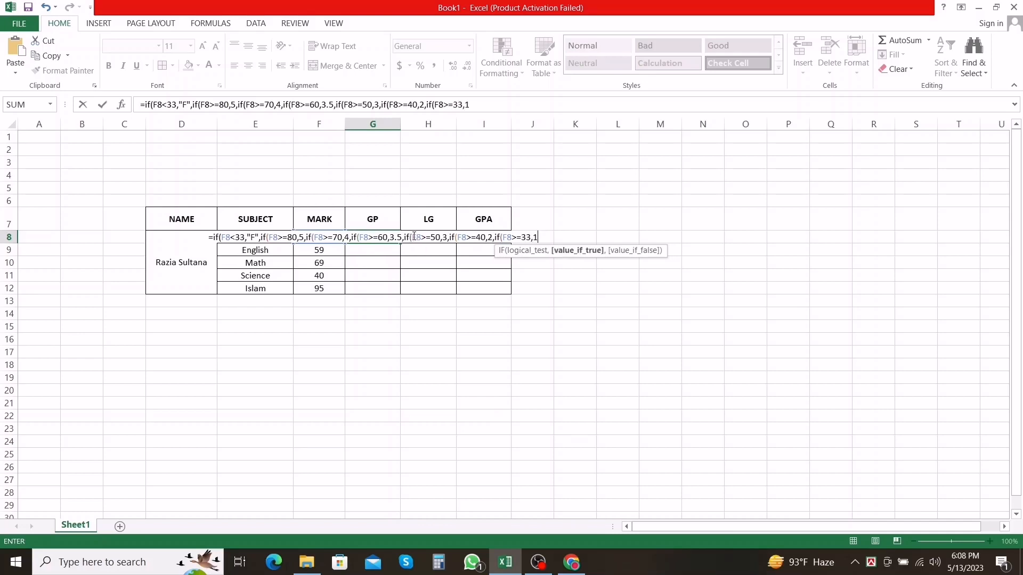
type(",")
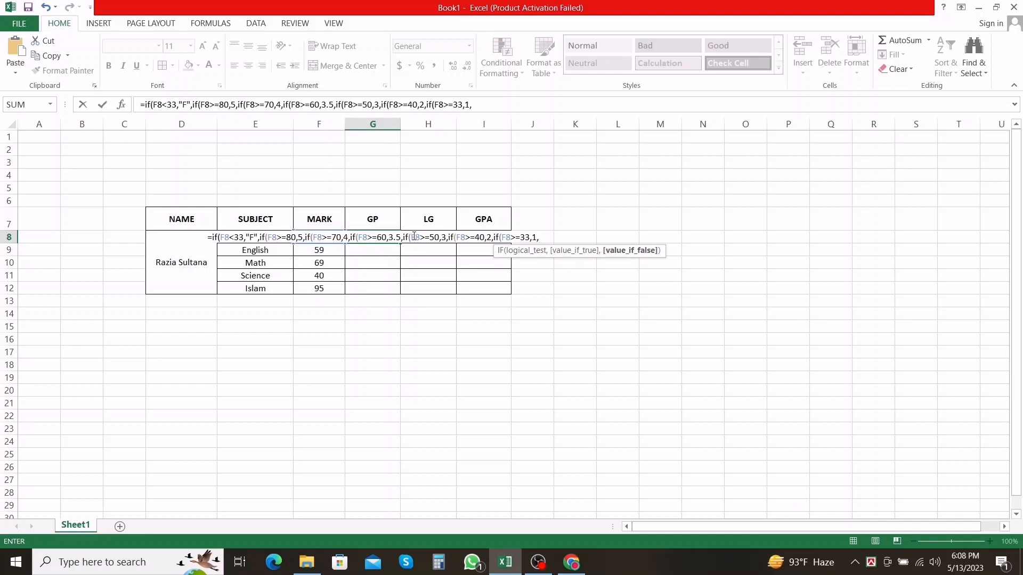
key("BackSpace")
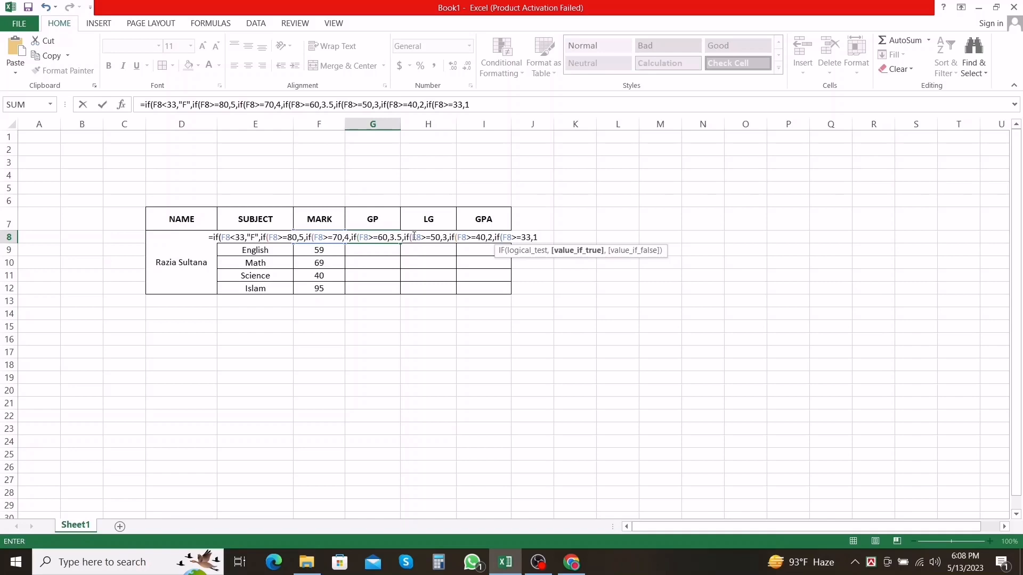
type("))")
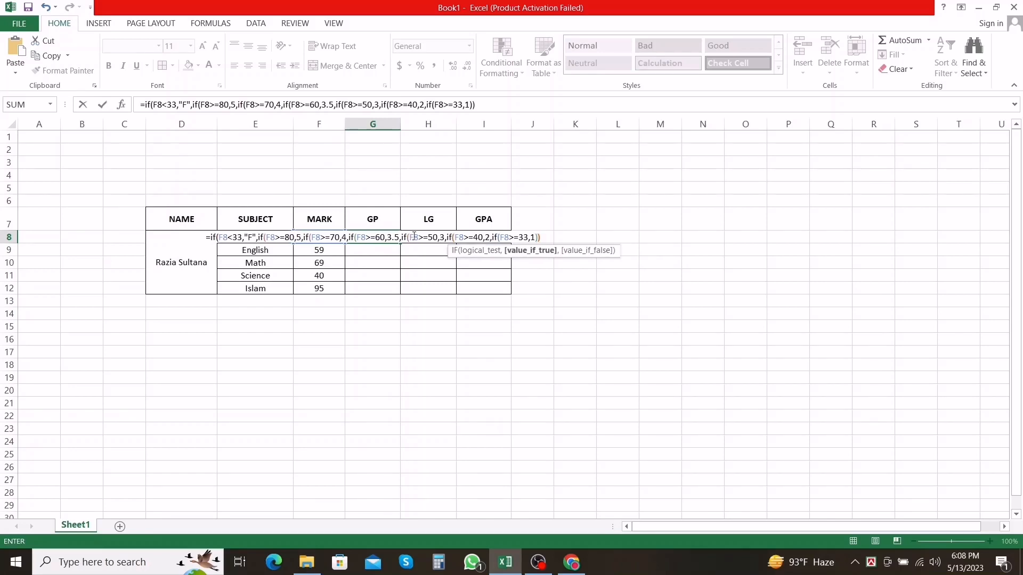
type("))))")
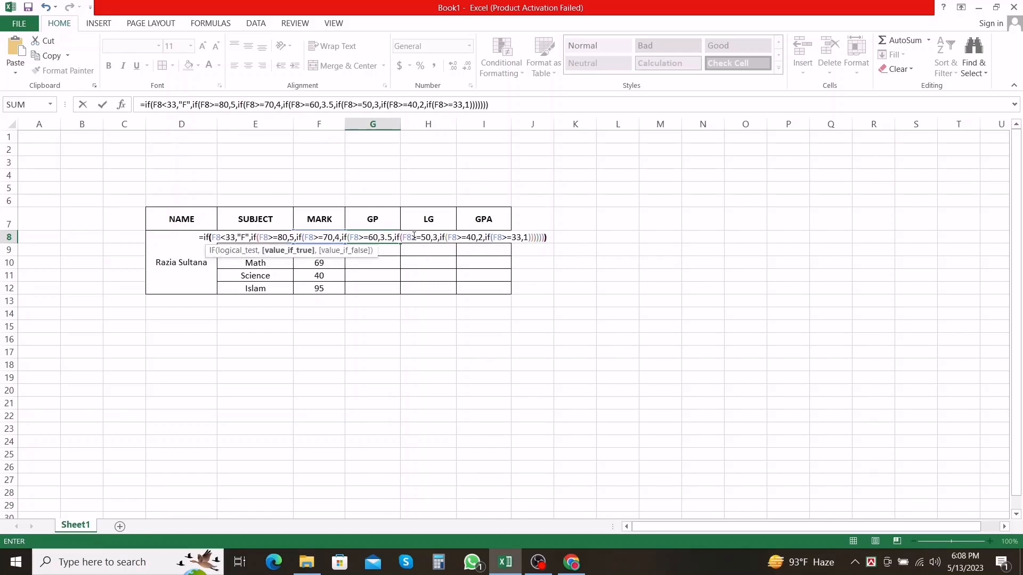
key("Return")
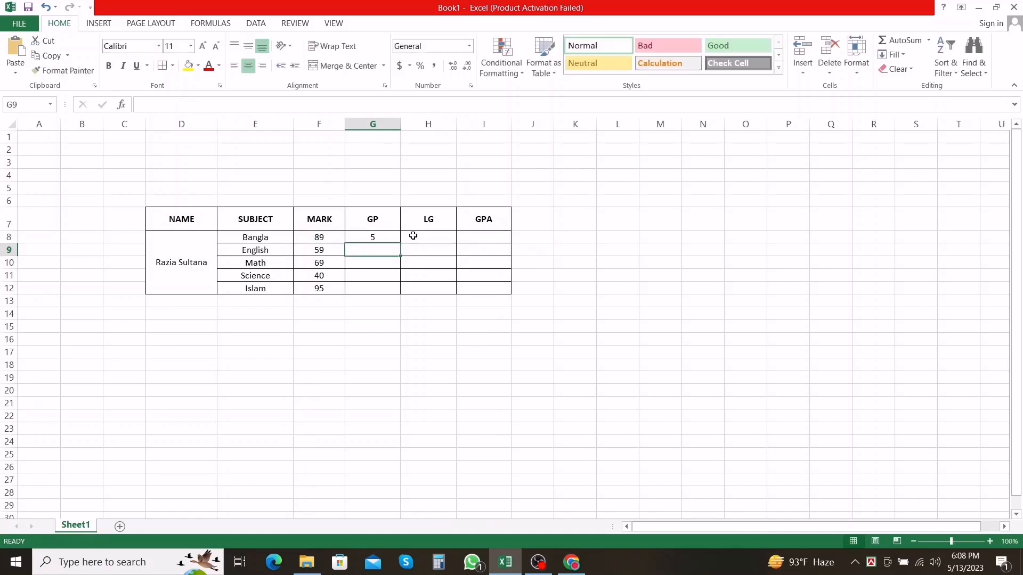
- Fill the grade point formula from G8 down through G12 for the remaining subjects
left_click(394, 236)
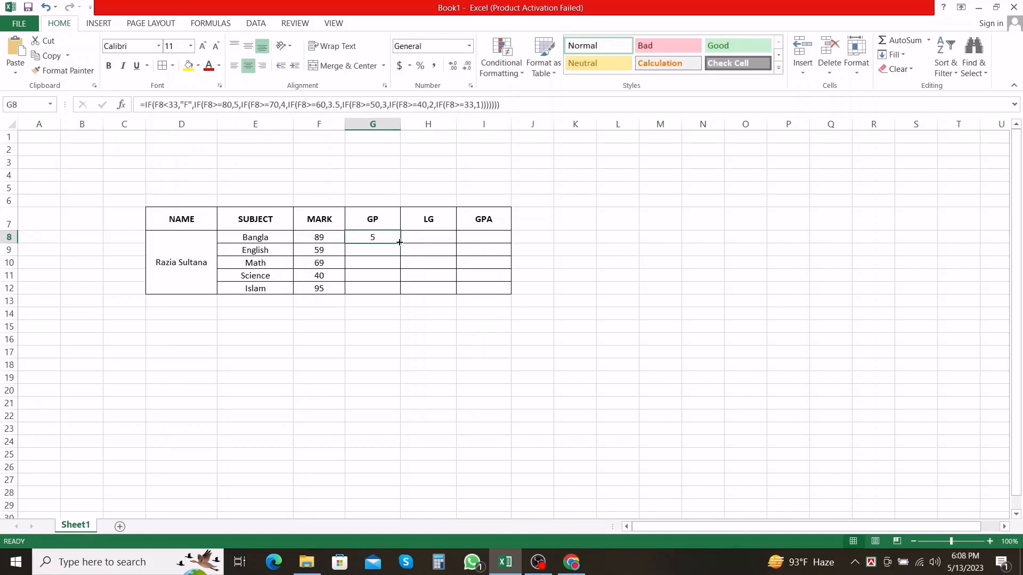
double_click(400, 243)
left_click(377, 368)
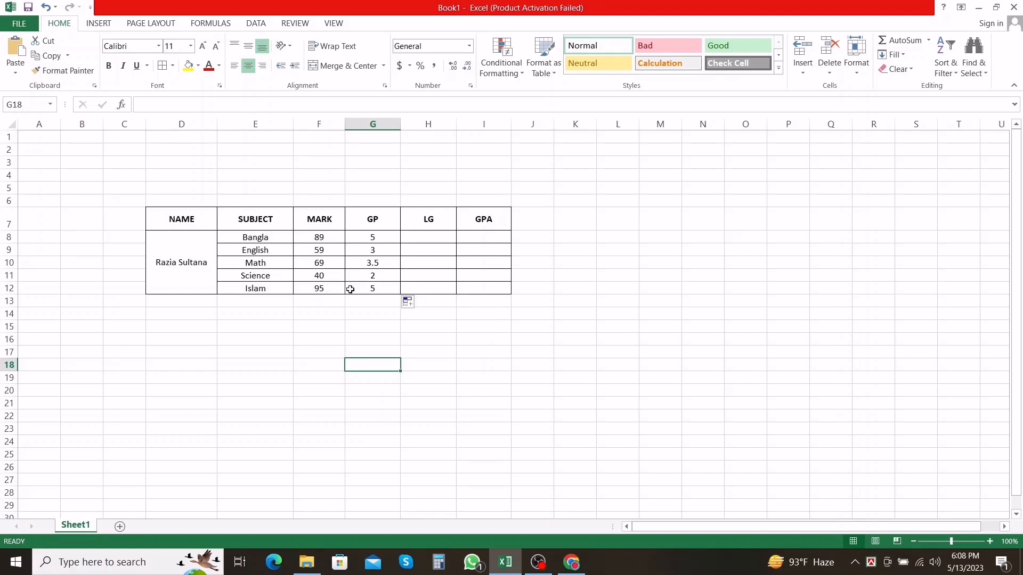
- Start the letter grade formula in H8 with an IF that returns "F" when F8<33
left_click(427, 235)
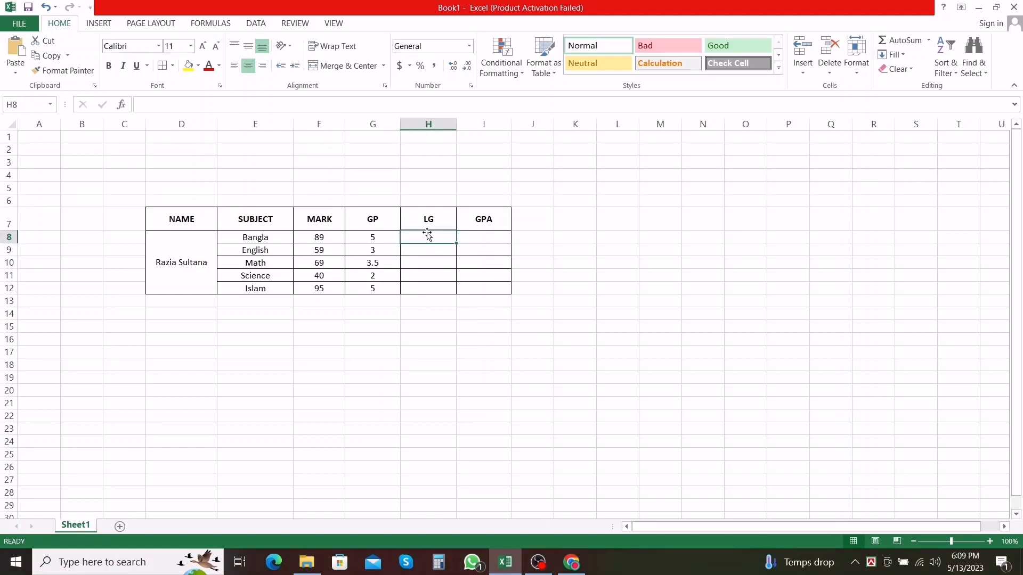
type("=")
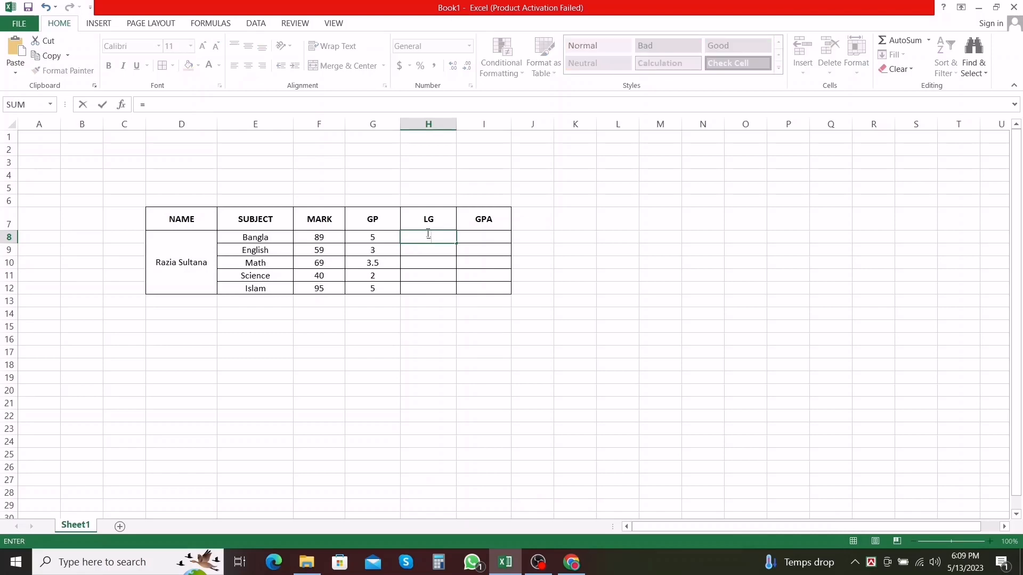
type("if(")
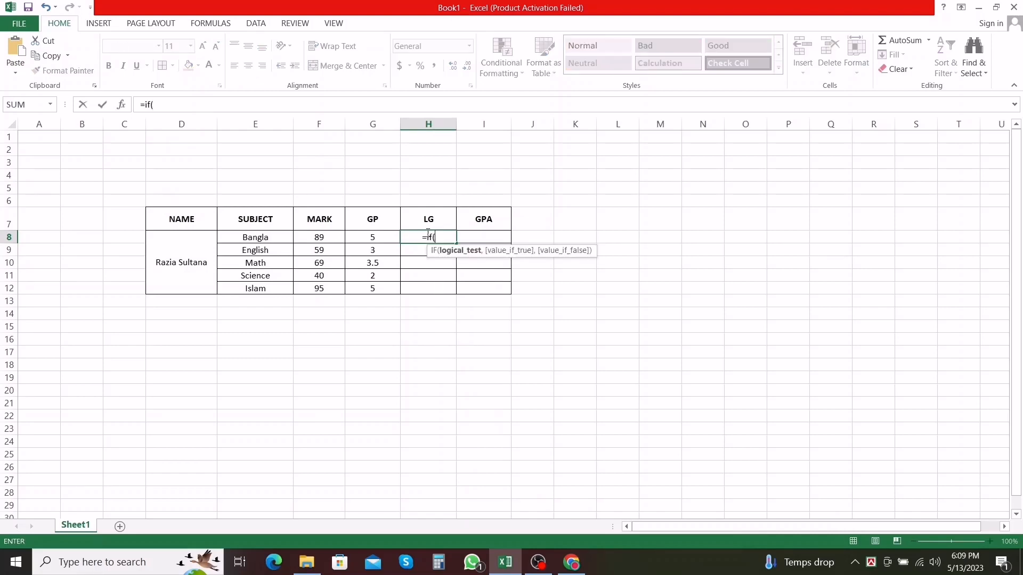
type("F")
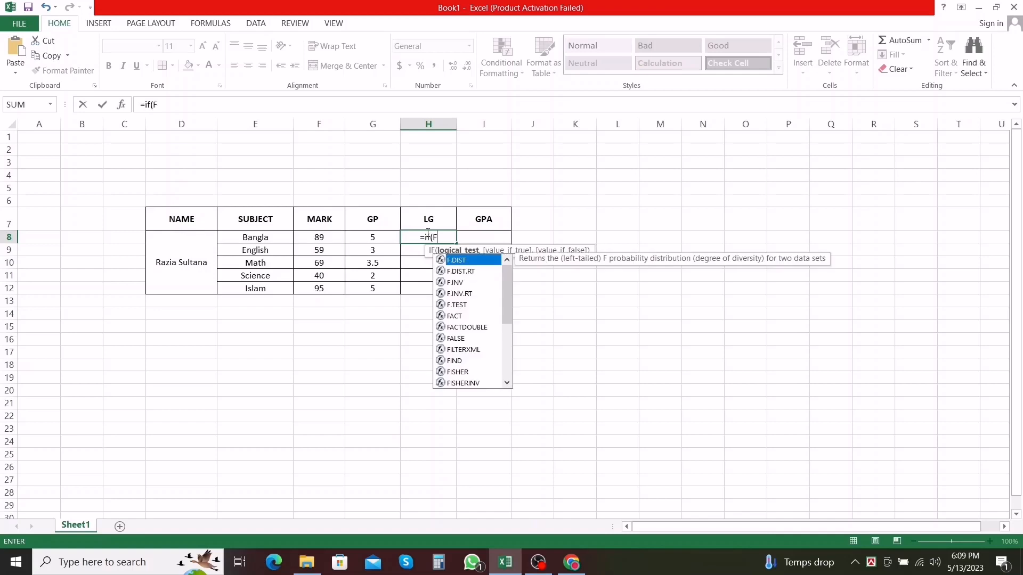
type("8<33,")
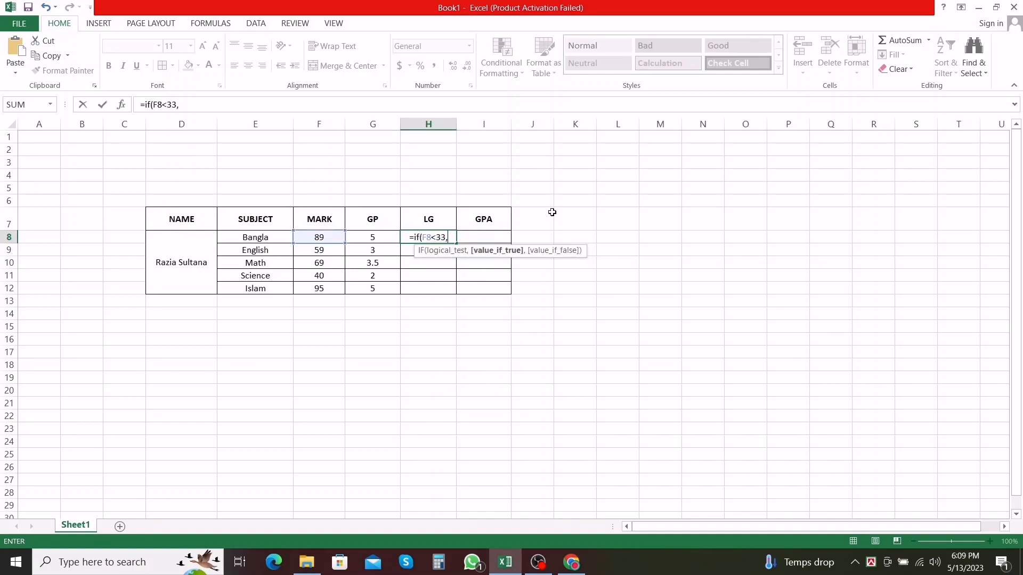
type("\"")
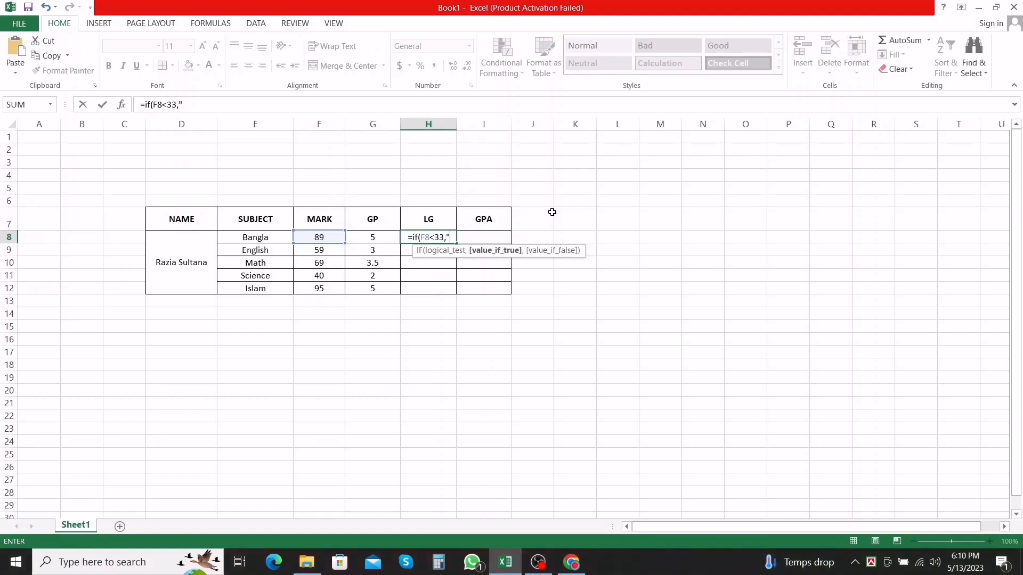
type("F\",")
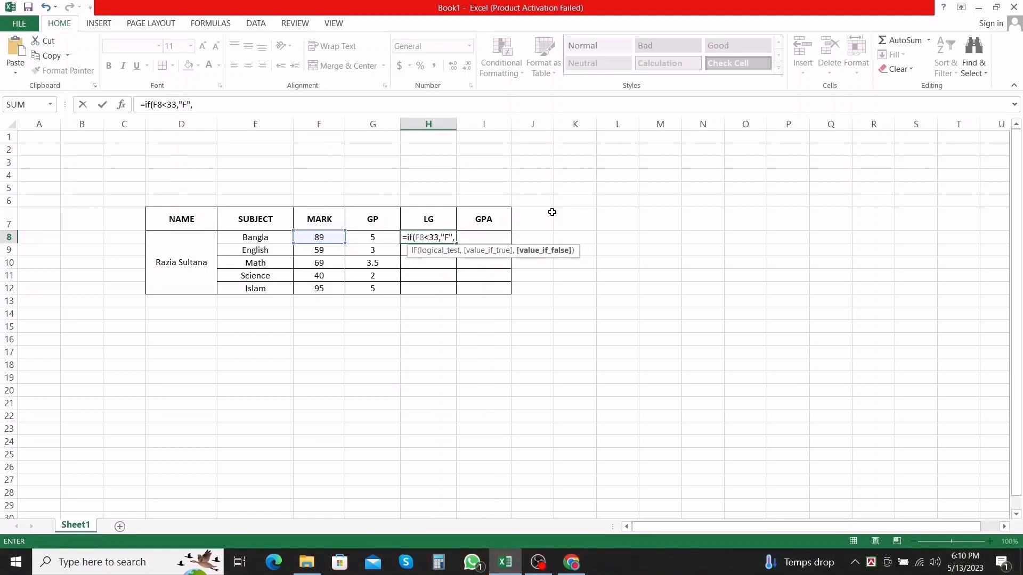
- Add a nested IF to the H8 formula that returns "A+" when F8>=80
type("if(F8")
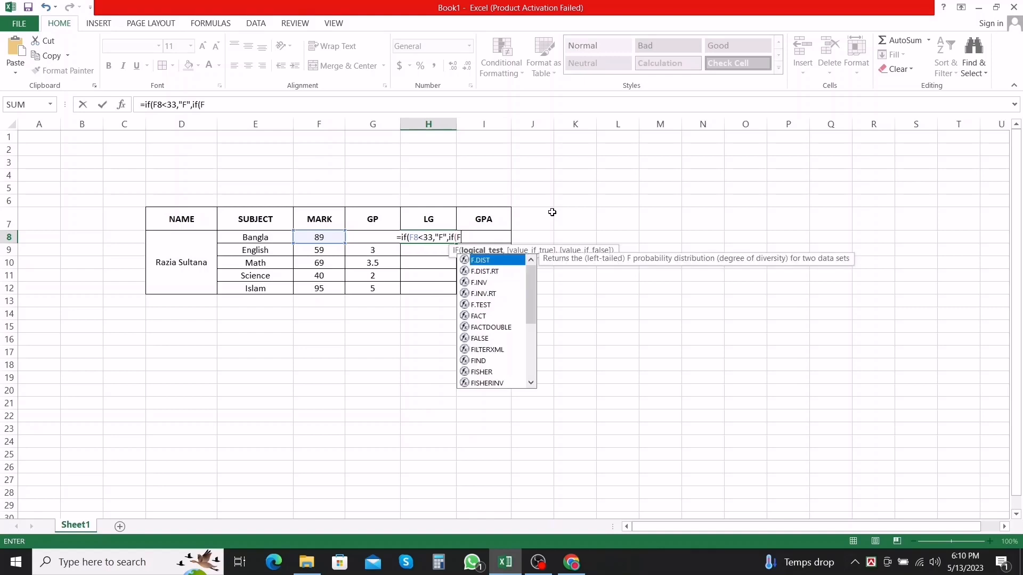
type(">=")
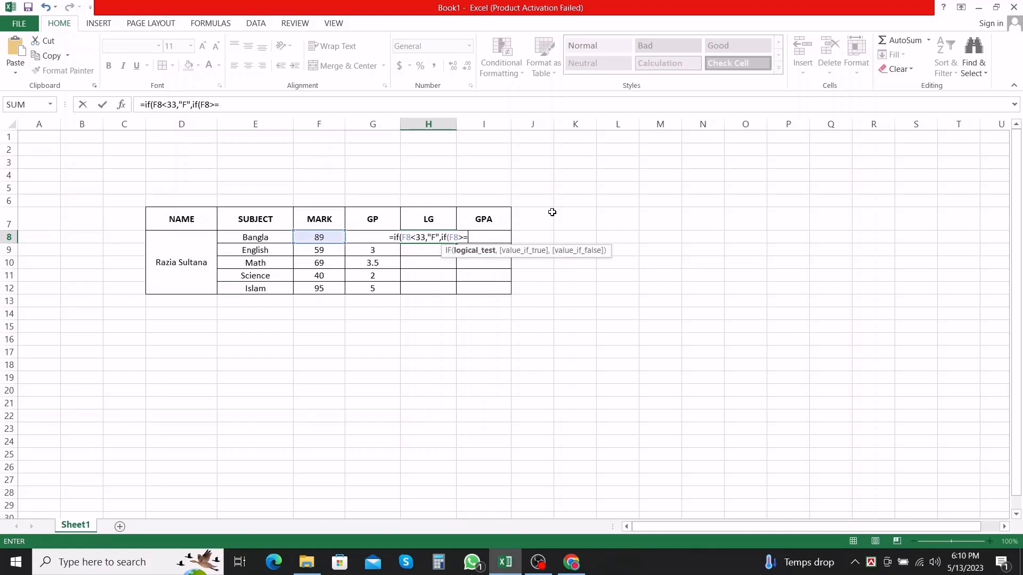
type("80,")
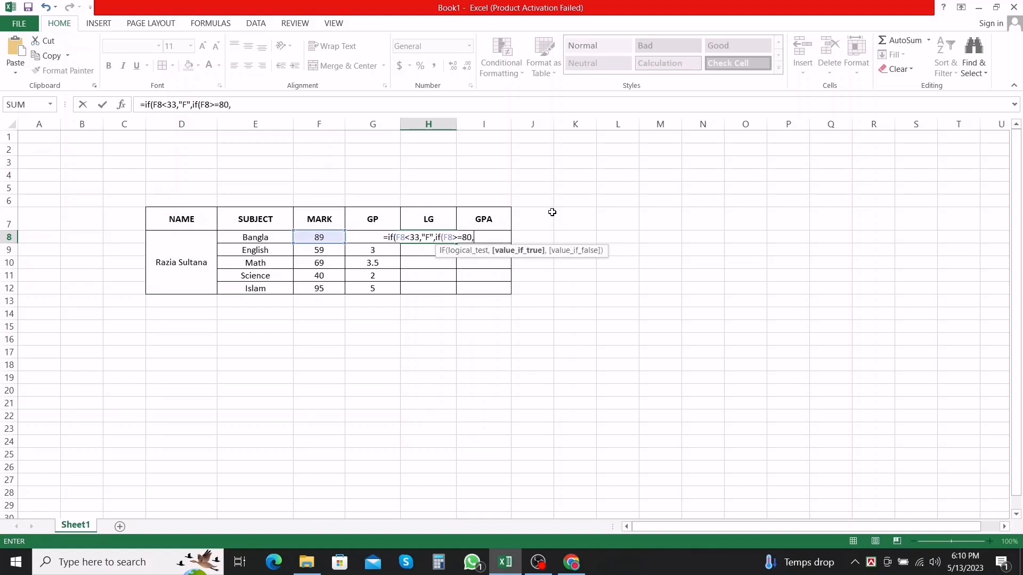
type("\"A+")
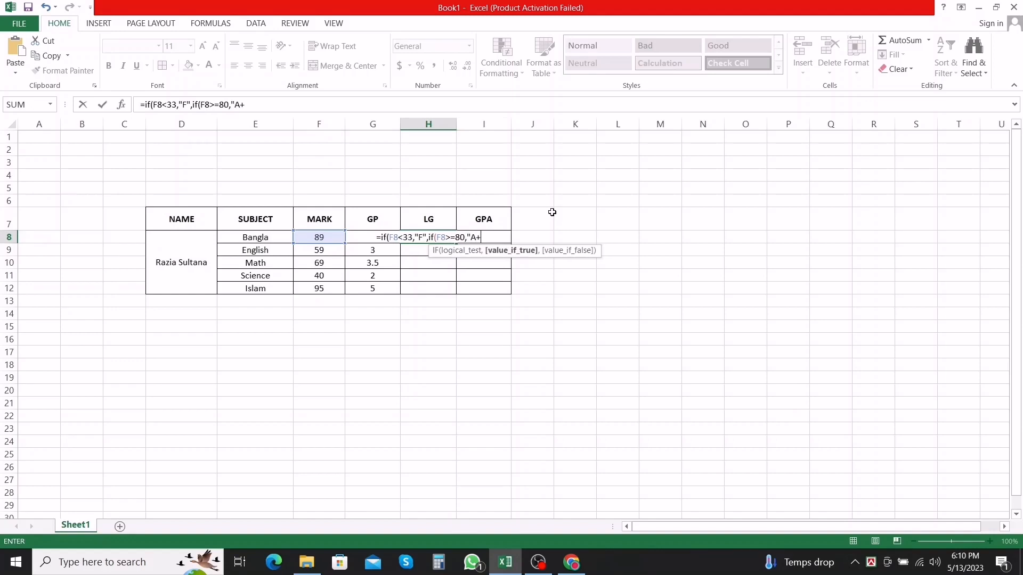
type("\",")
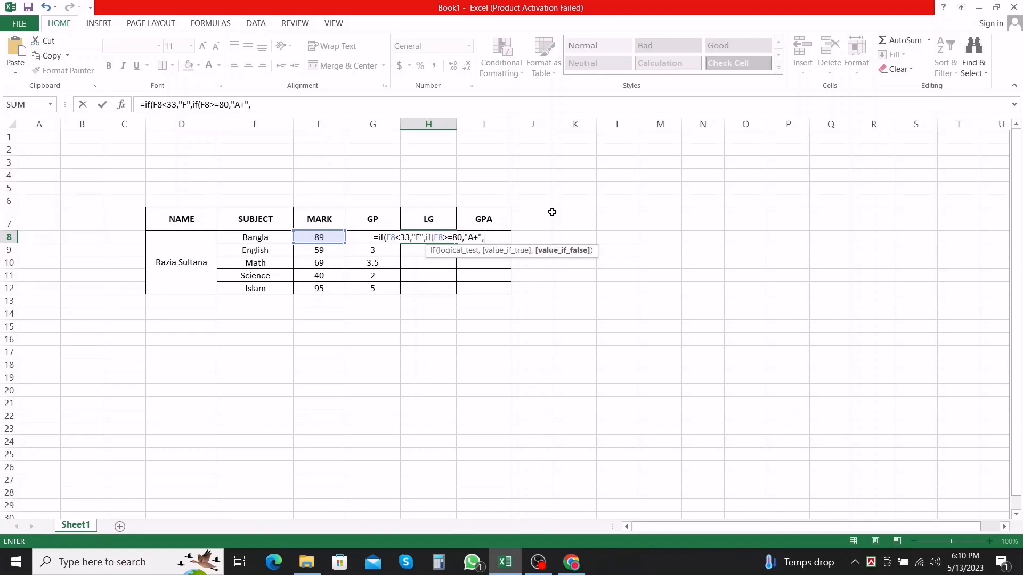
- Continue the H8 formula with a nested IF returning an uppercase "A" when F8>=70
type("if(")
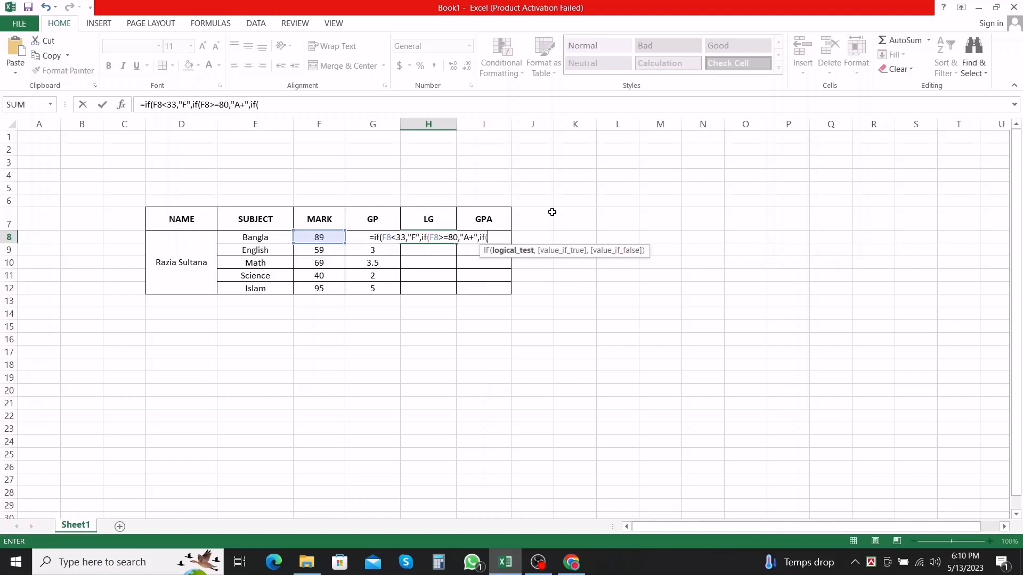
type("F8>=")
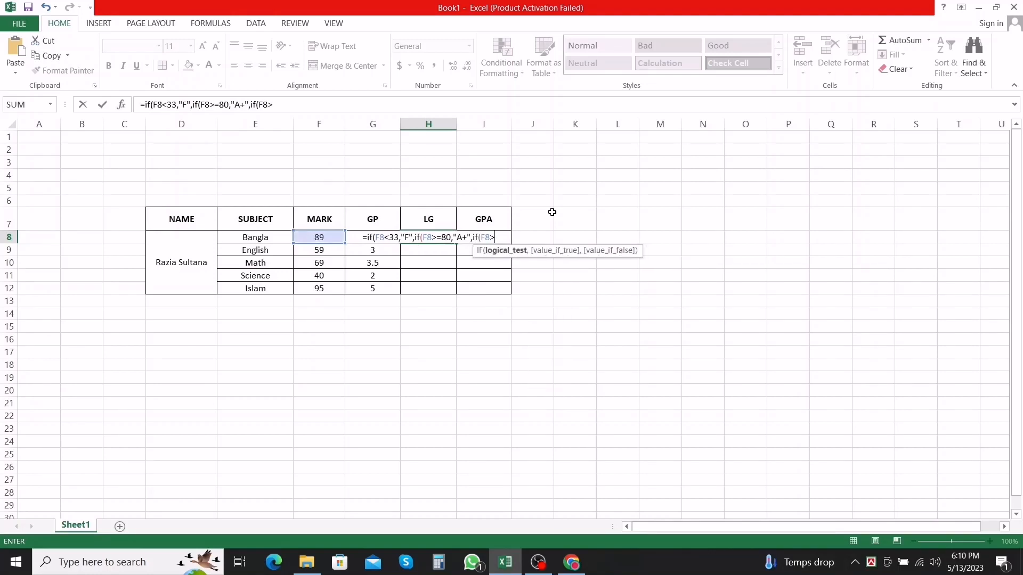
type("70")
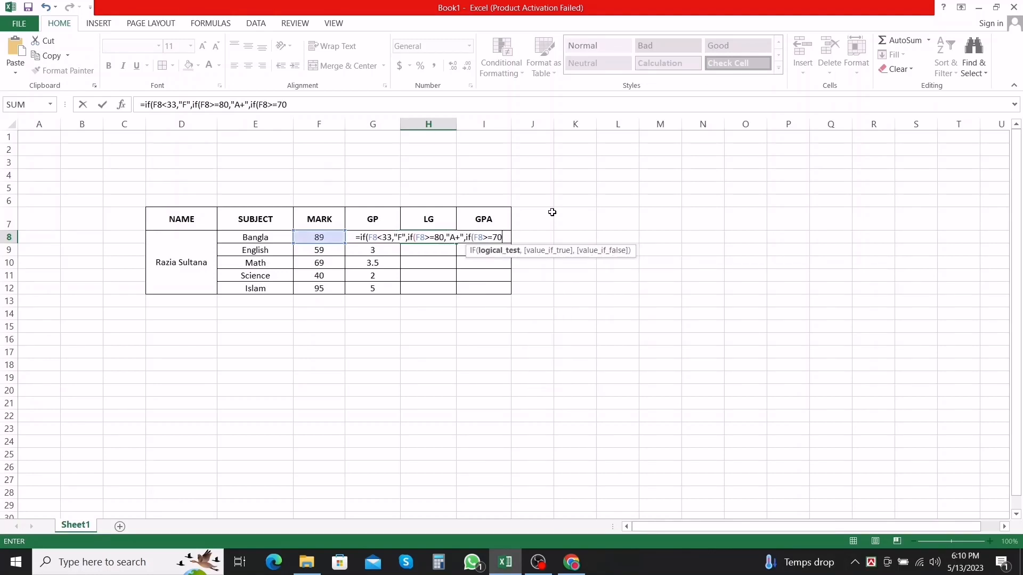
type(",\"a")
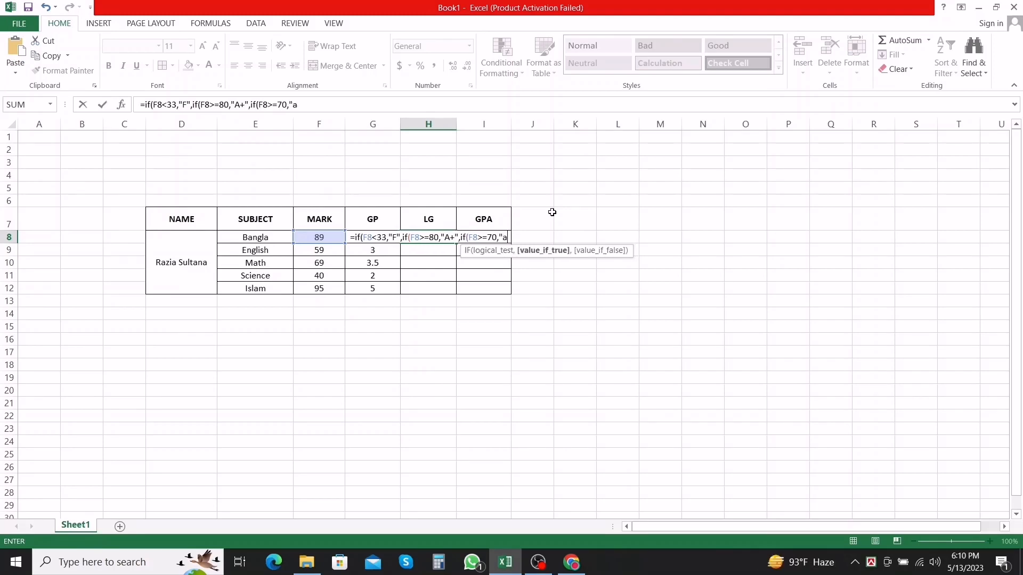
type("\"")
key("BackSpace")
key("BackSpace")
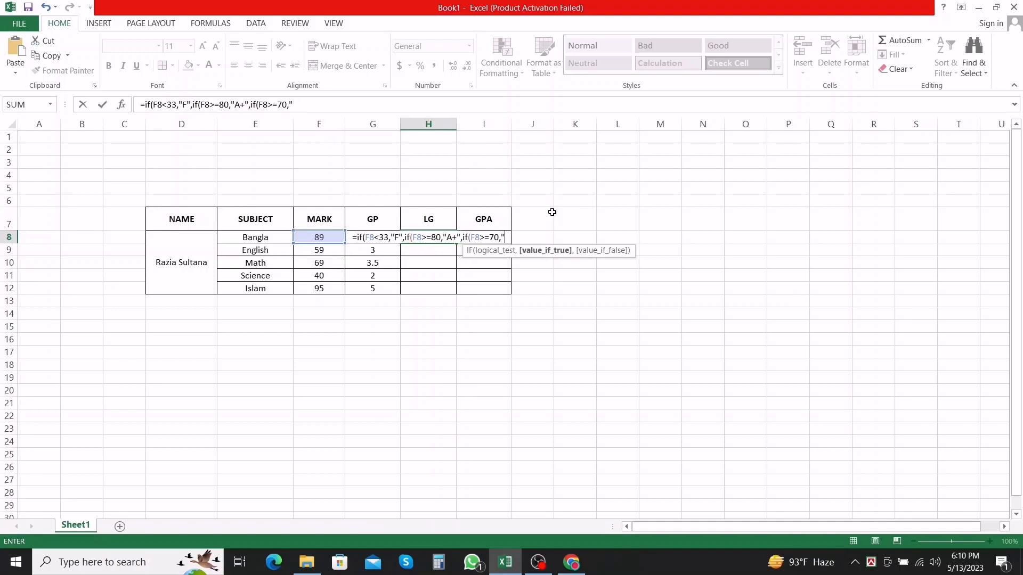
type("A\",")
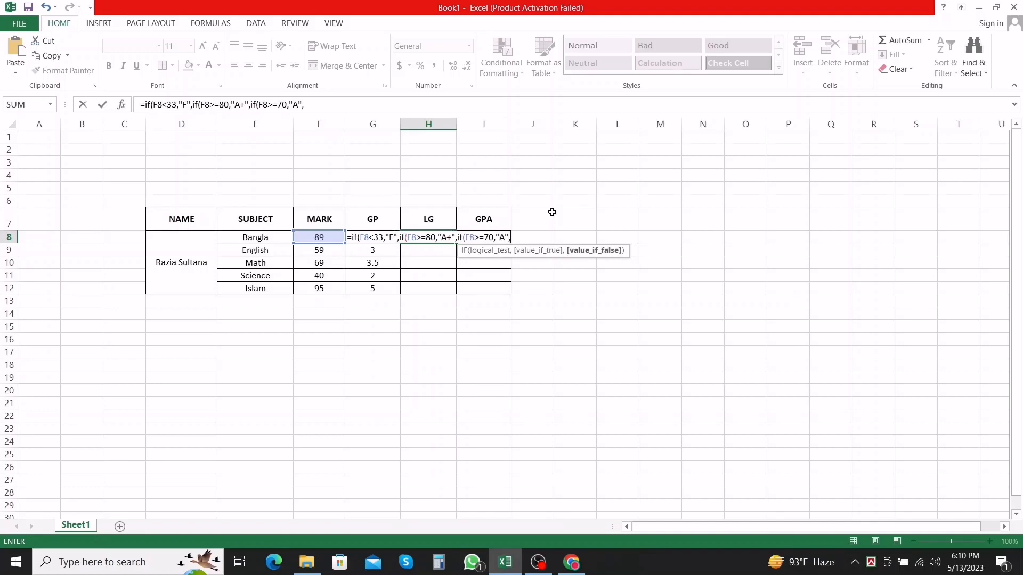
- Extend the H8 formula with nested IFs returning "A-" when F8>=60 and "B" when F8>=50
type("if(f")
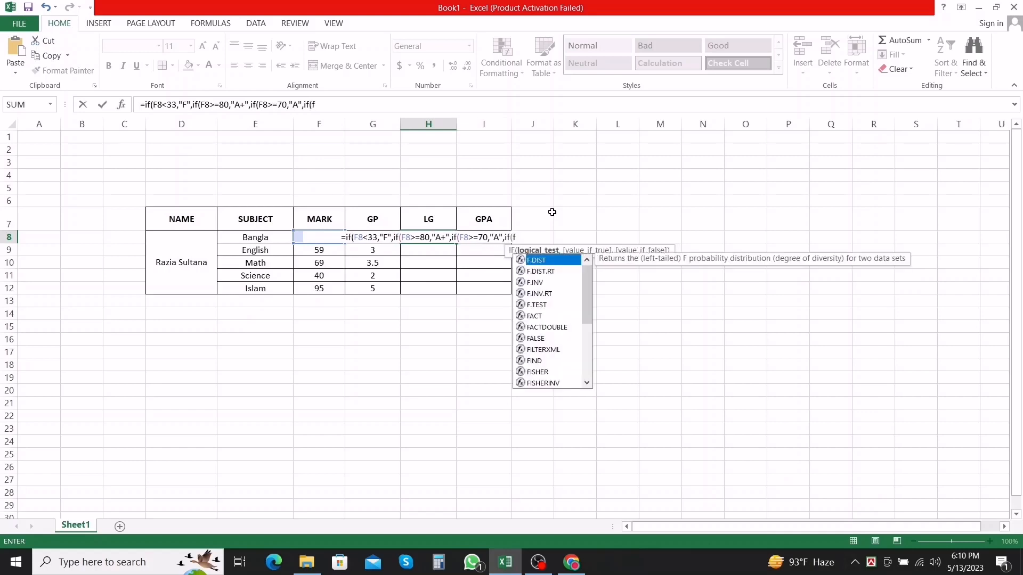
type("8>=60,\"A-")
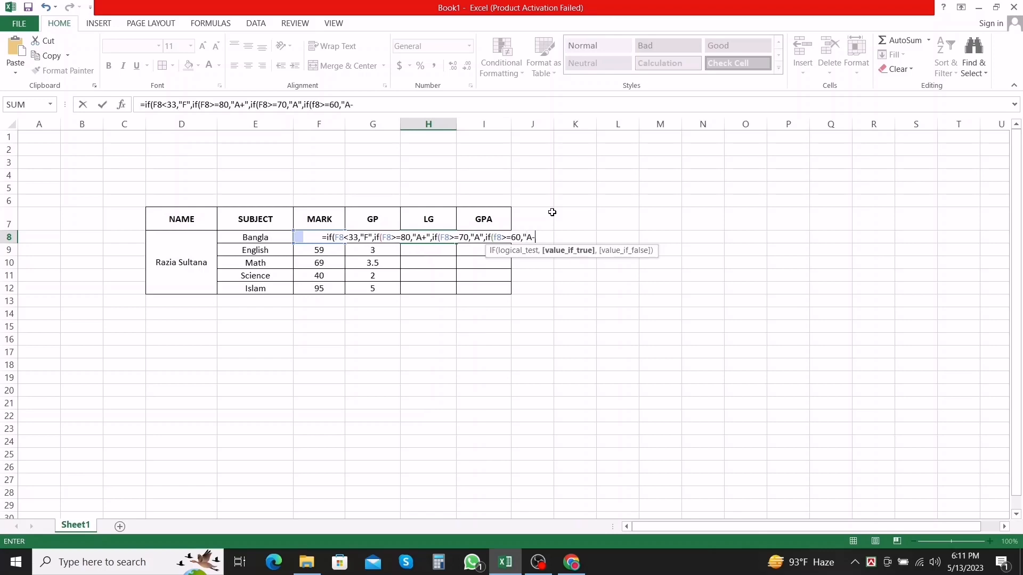
type("\",i")
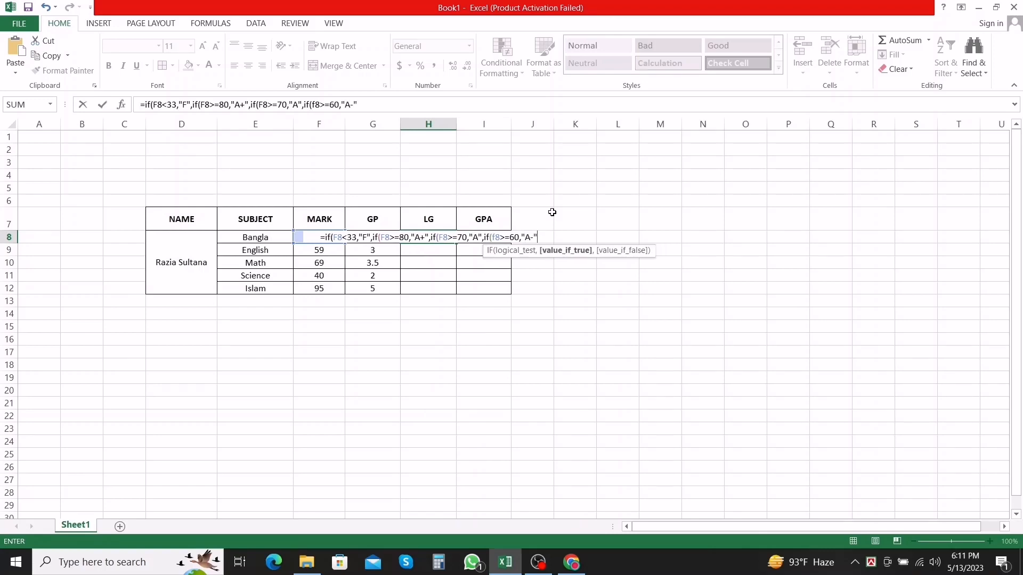
type("f(F")
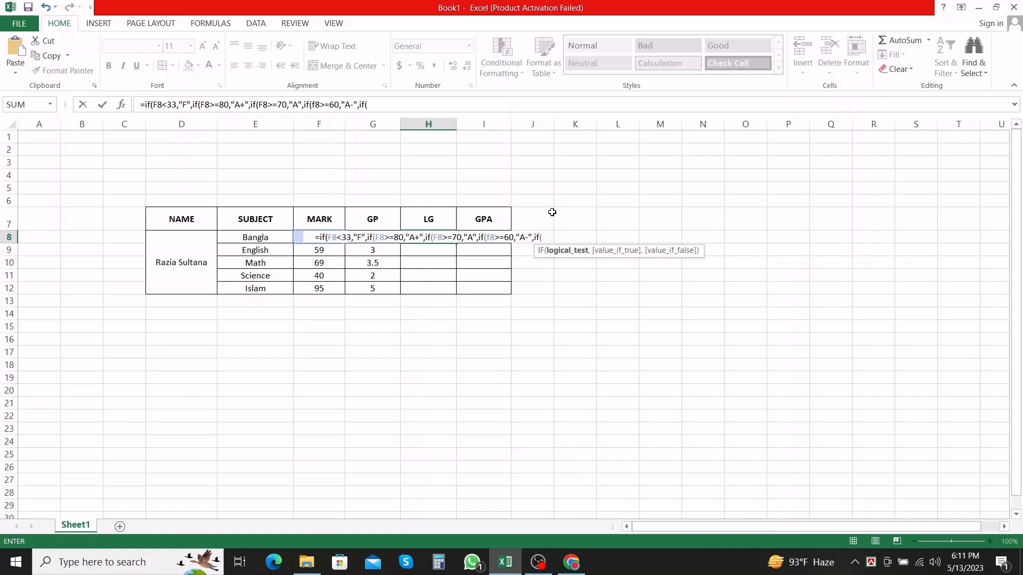
type("8>=")
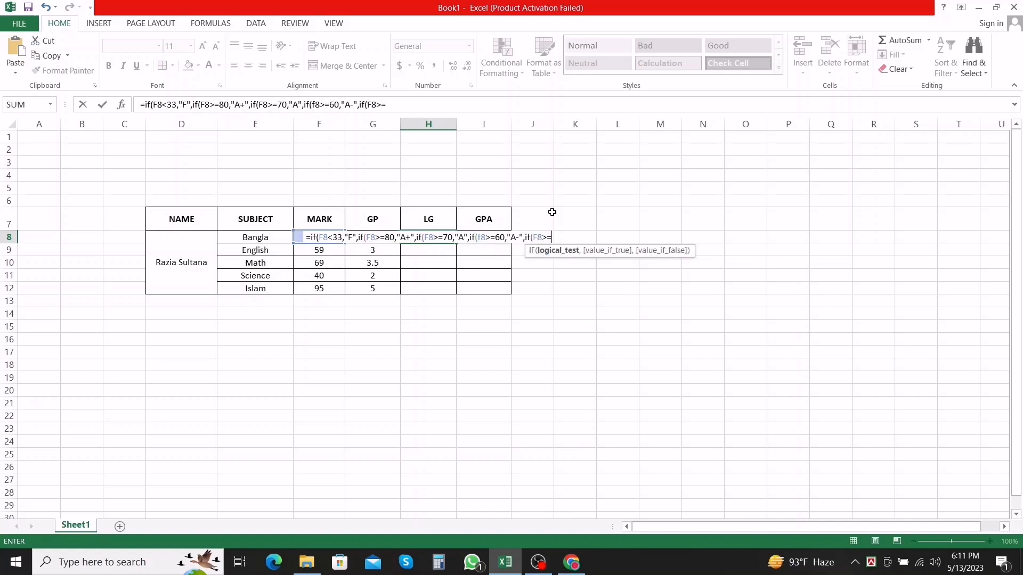
type("50")
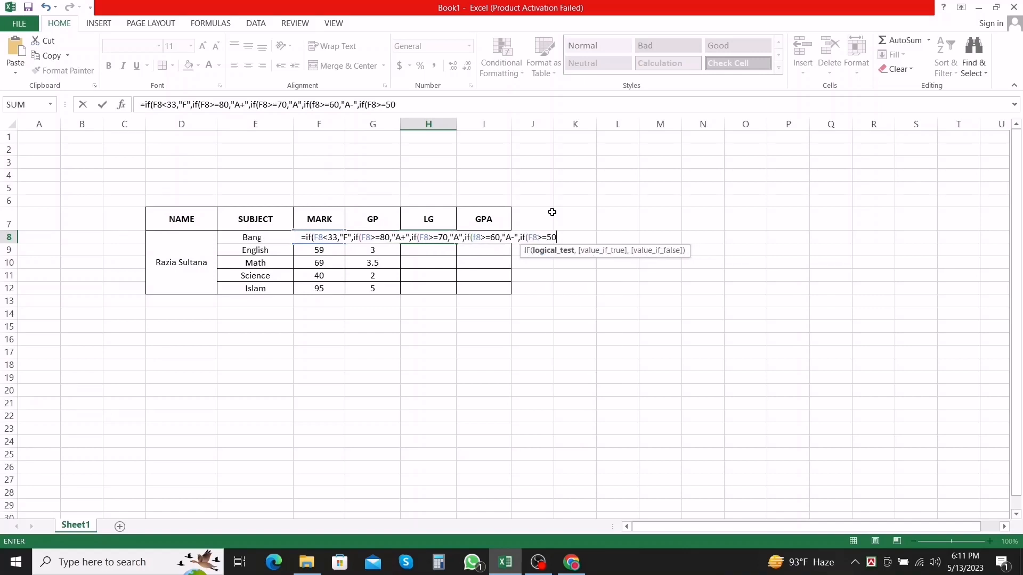
type(",")
type("\"B\",")
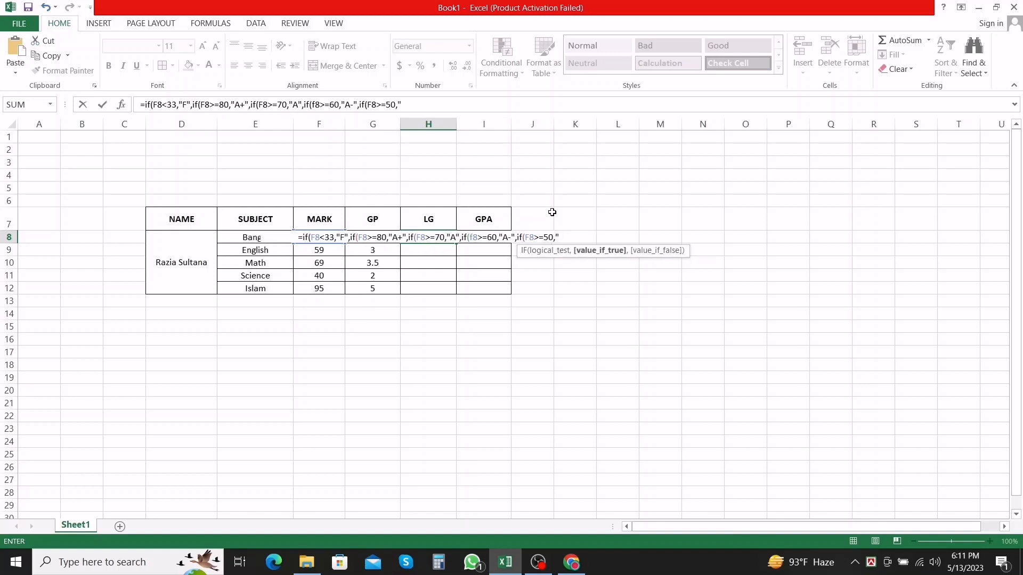
- Add a nested IF to the H8 formula that returns an uppercase "C" when F8>=40
type("if(F8")
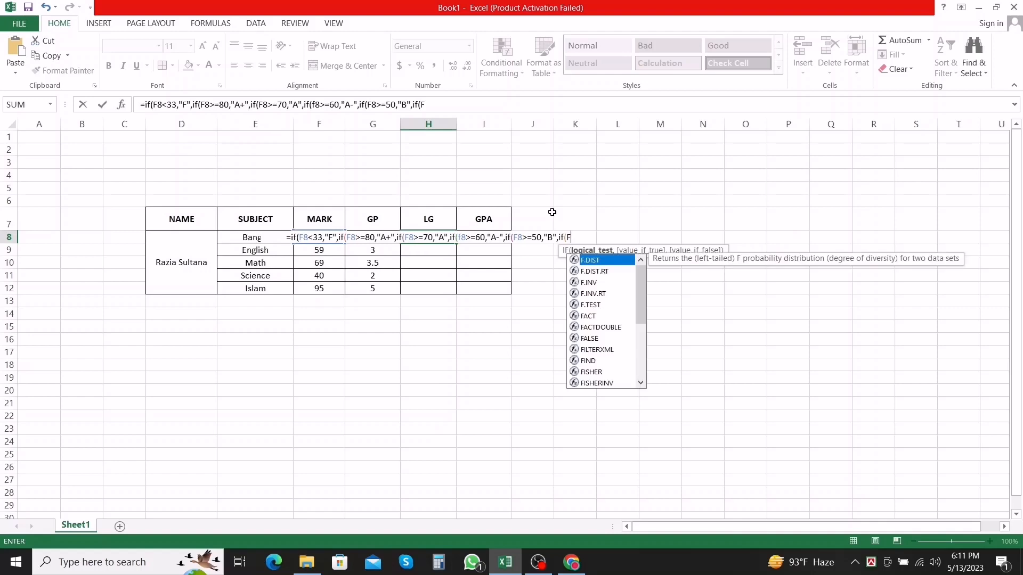
type(">=")
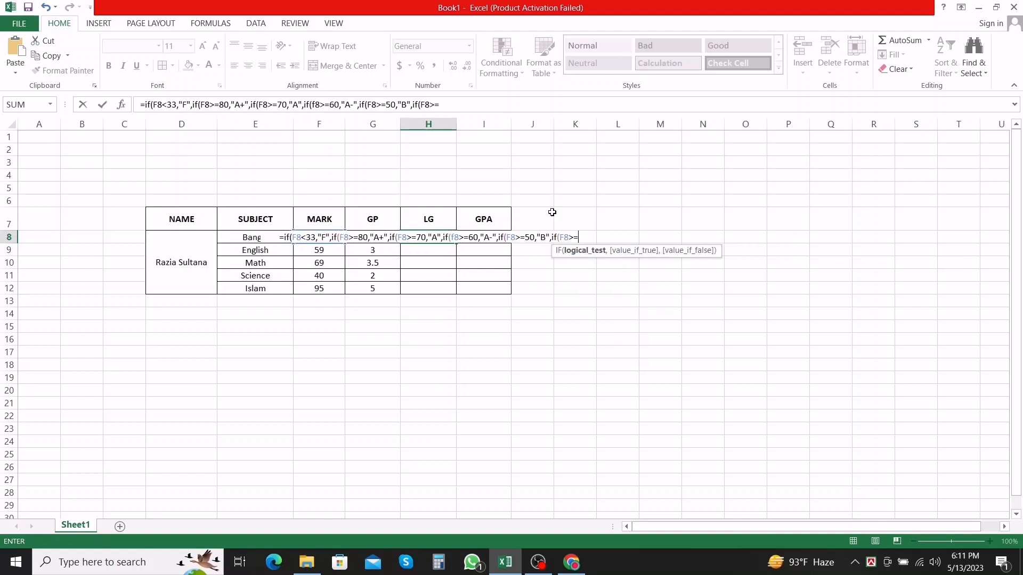
type("40,")
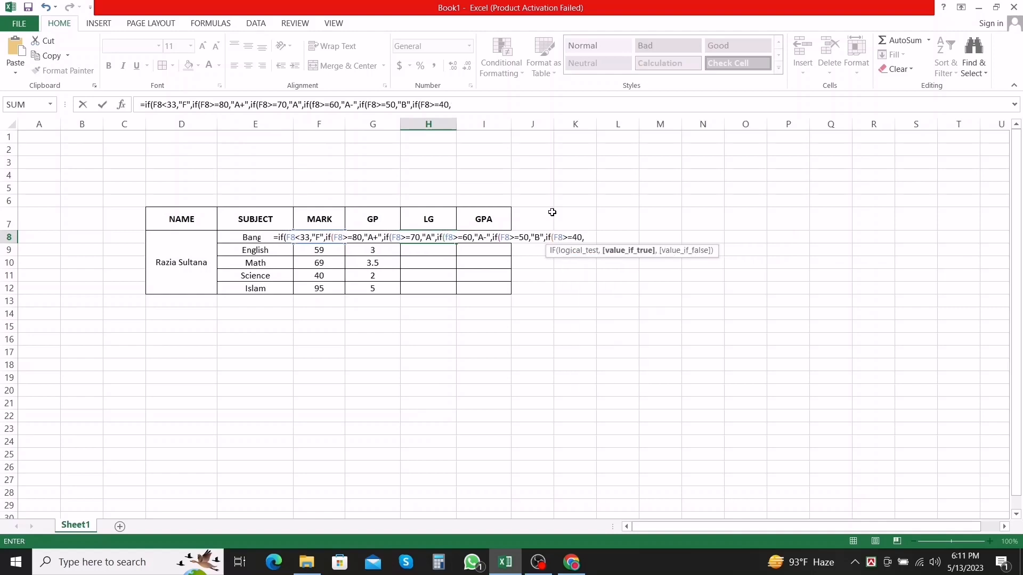
type("\"")
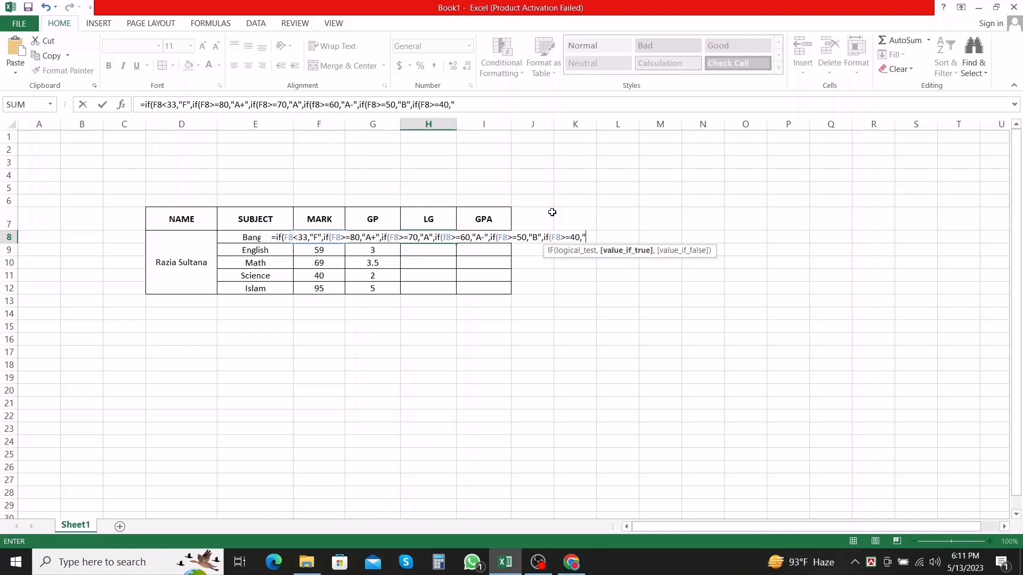
type("c")
key("BackSpace")
type("C\"")
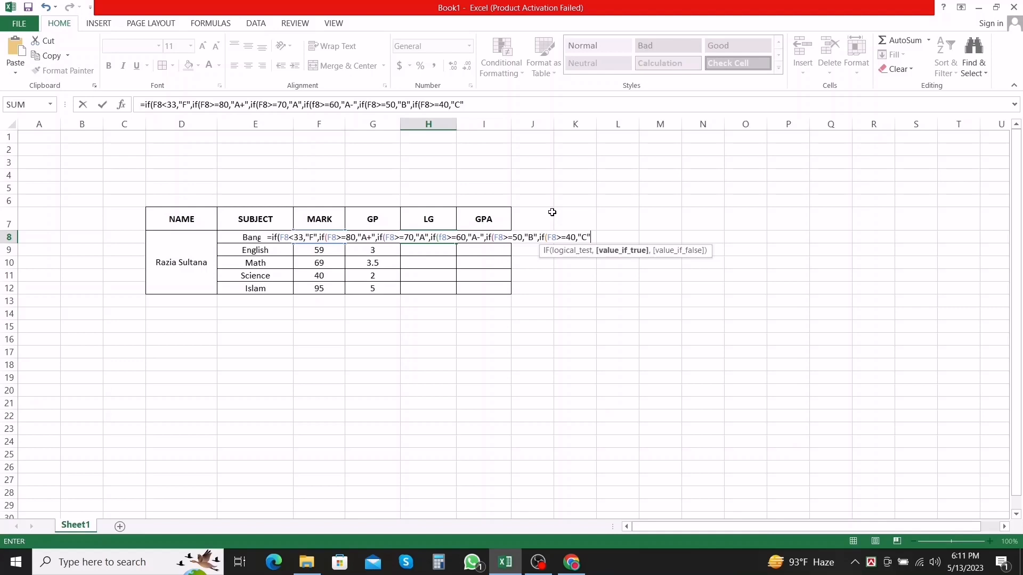
- Complete the H8 formula with a nested IF returning "D" when F8>=33, close all open parentheses and enter it
type(",if(")
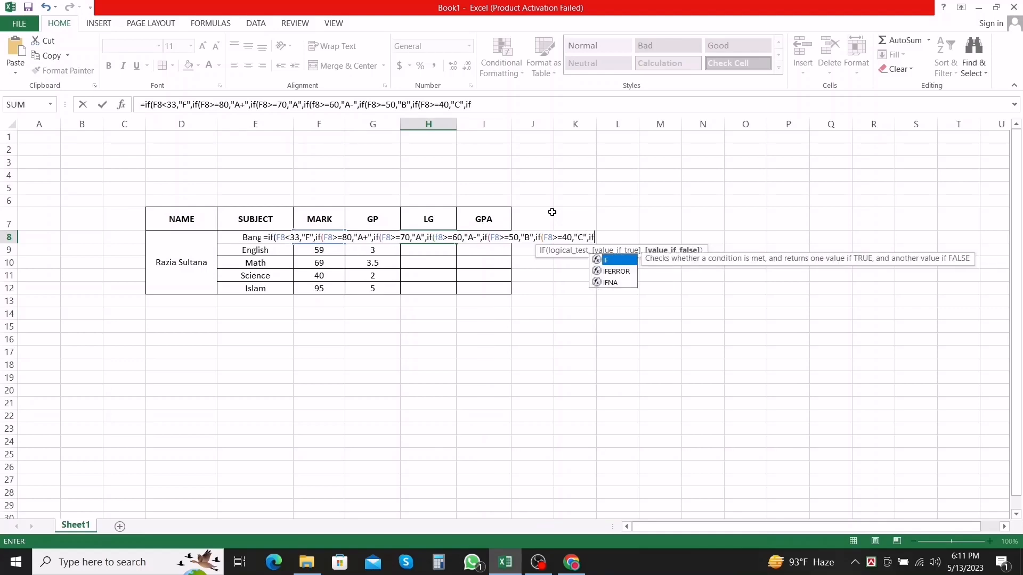
type("F8")
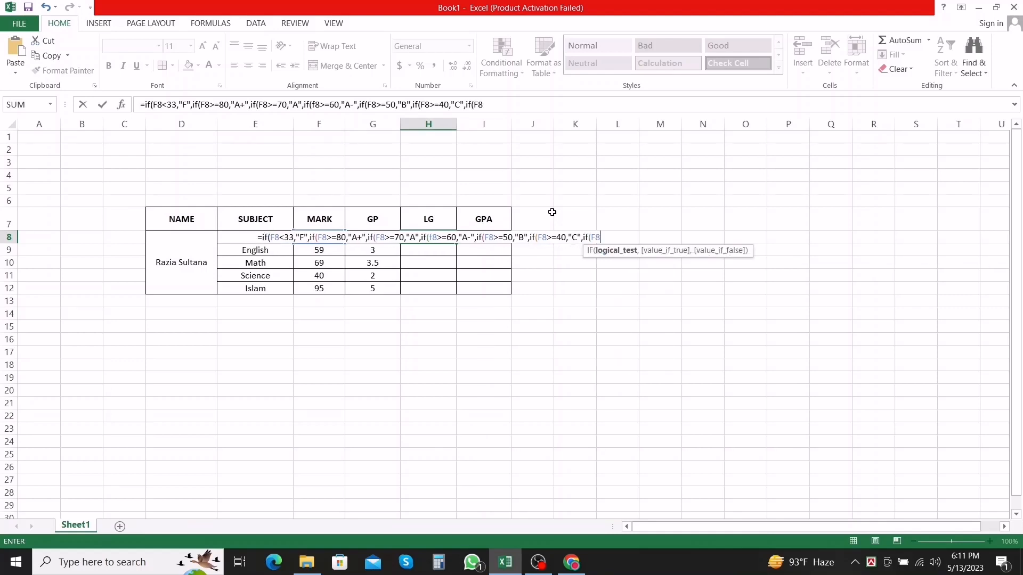
type(">")
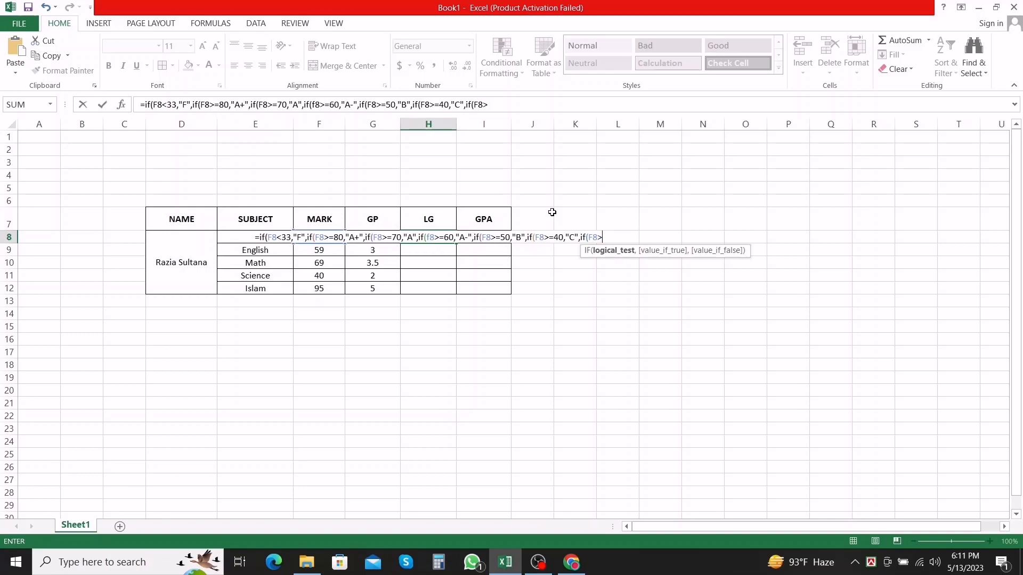
type("=33,")
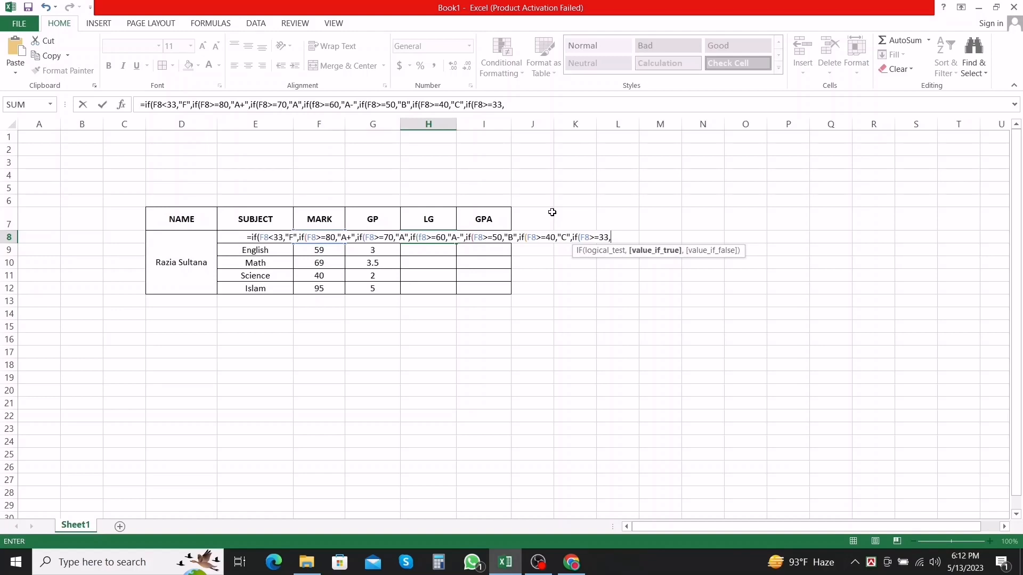
type("\"D\"))))))")
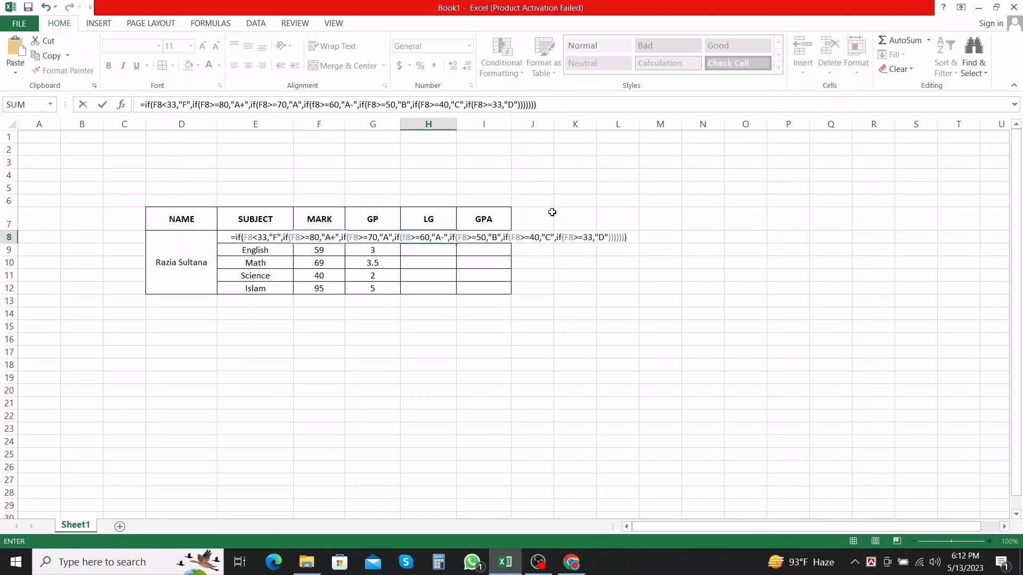
key("Return")
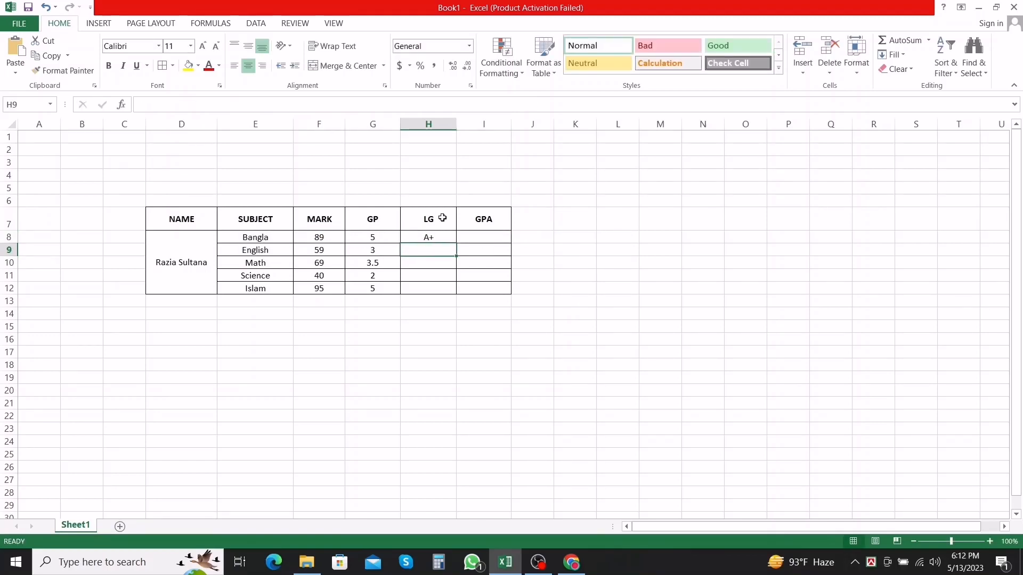
- Fill the letter grade formula from H8 down through H12 for the remaining subjects
left_click(445, 239)
left_click_drag(457, 243, 457, 294)
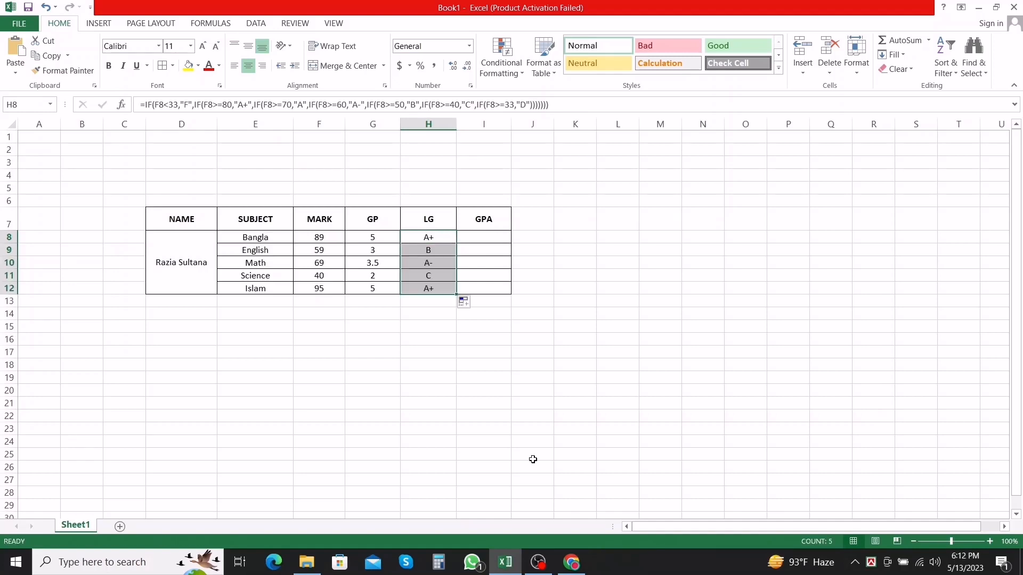
left_click(512, 446)
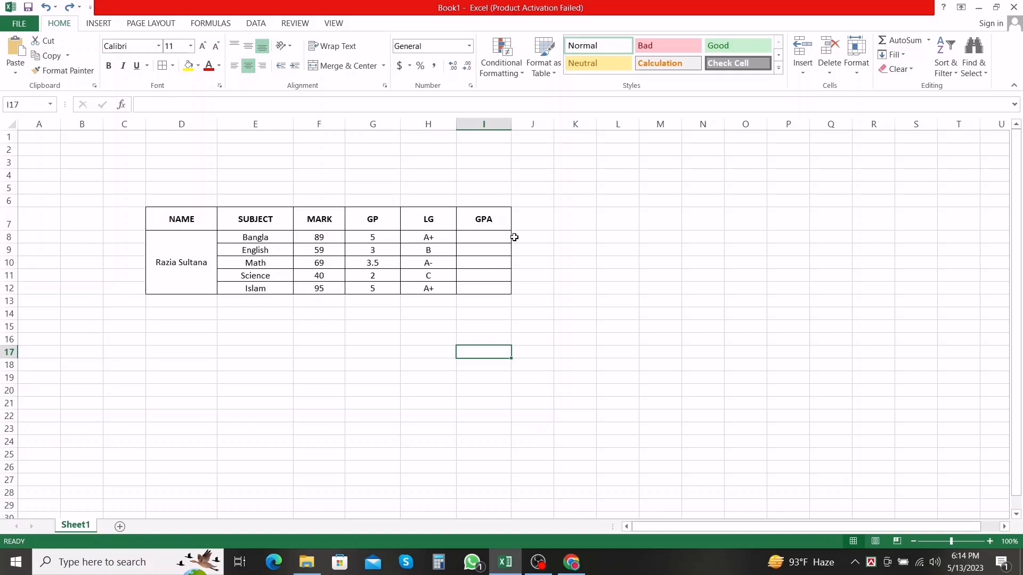
- Merge and center the GPA cells I8:I12, and enter the formula =Average(G5:G12) in the merged cell
left_click_drag(484, 234, 487, 284)
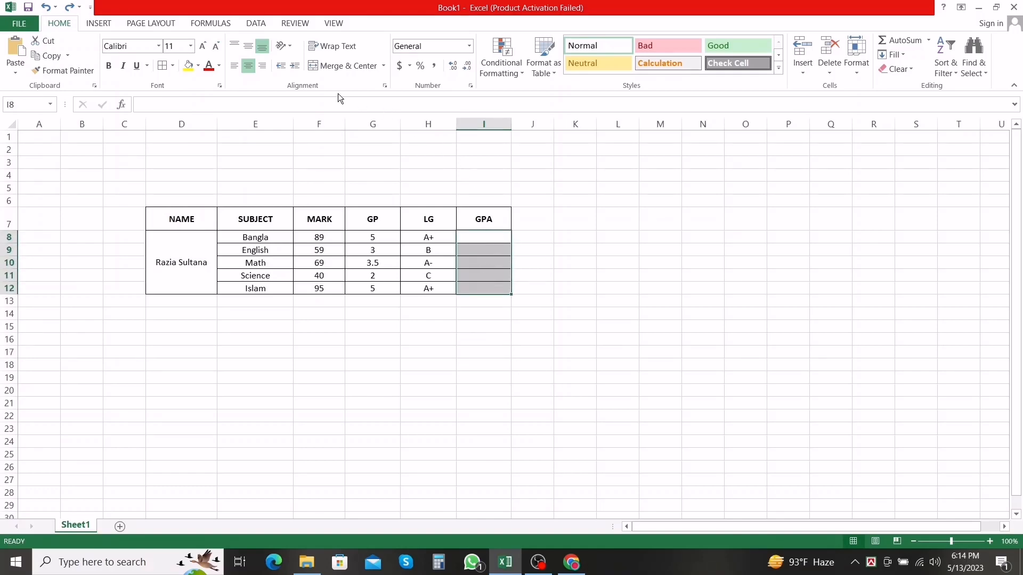
left_click(338, 65)
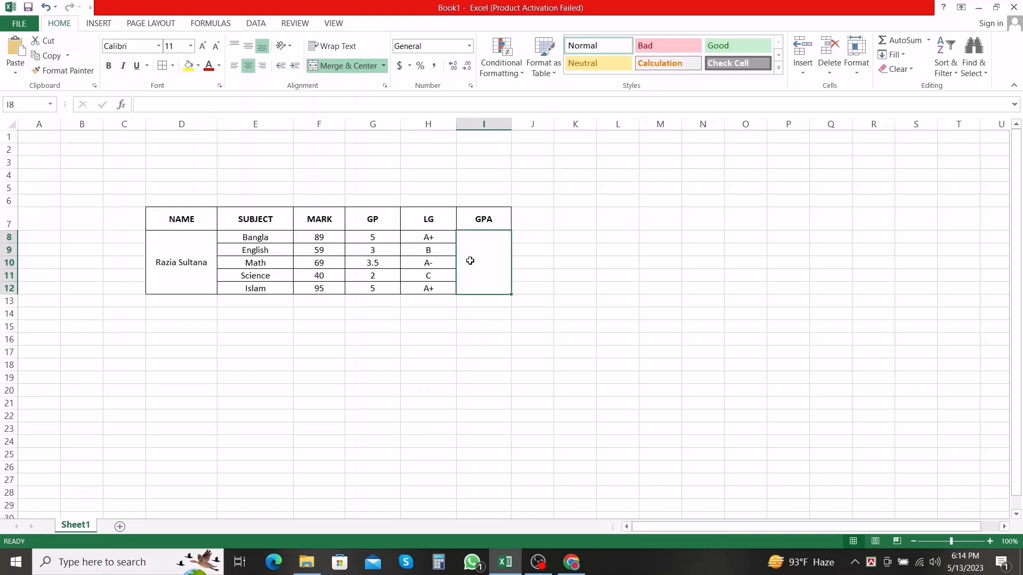
type("=")
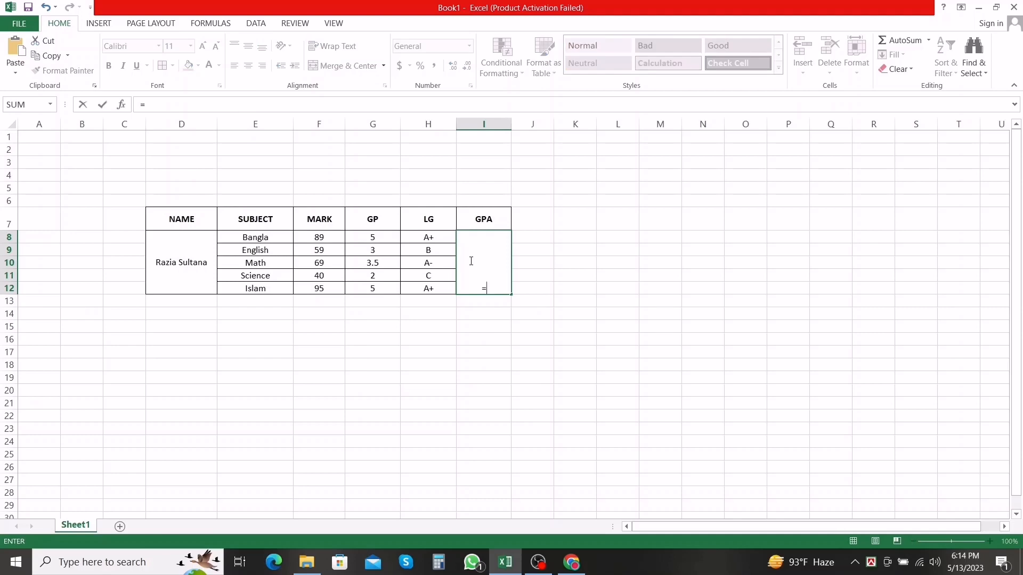
type("Av")
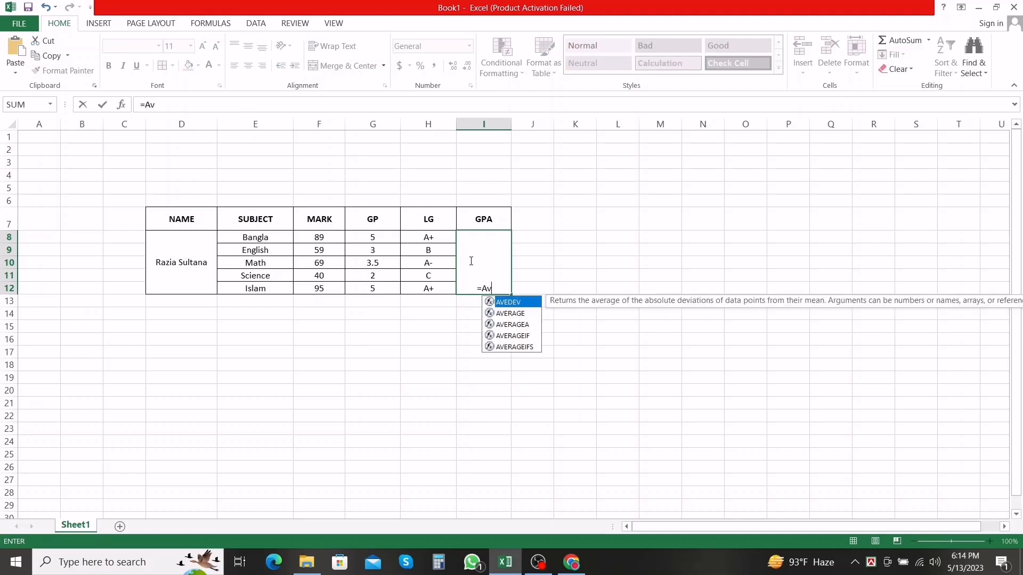
type("erage")
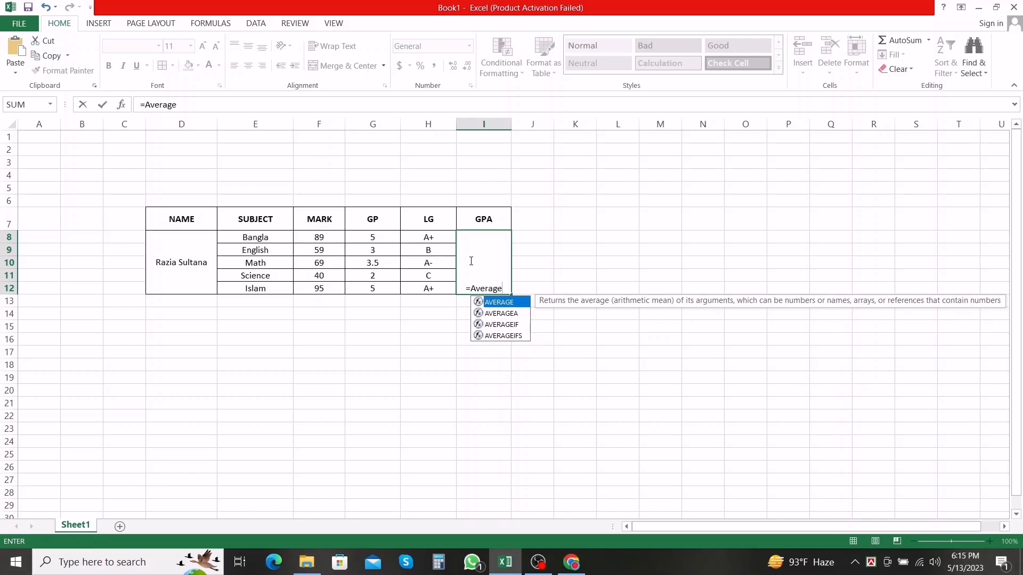
type("(")
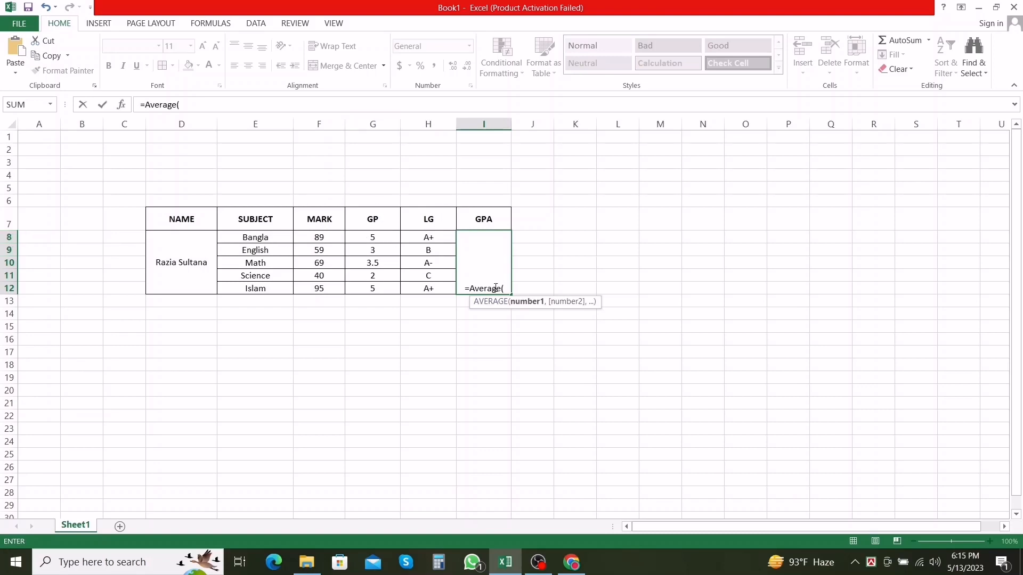
type("G5")
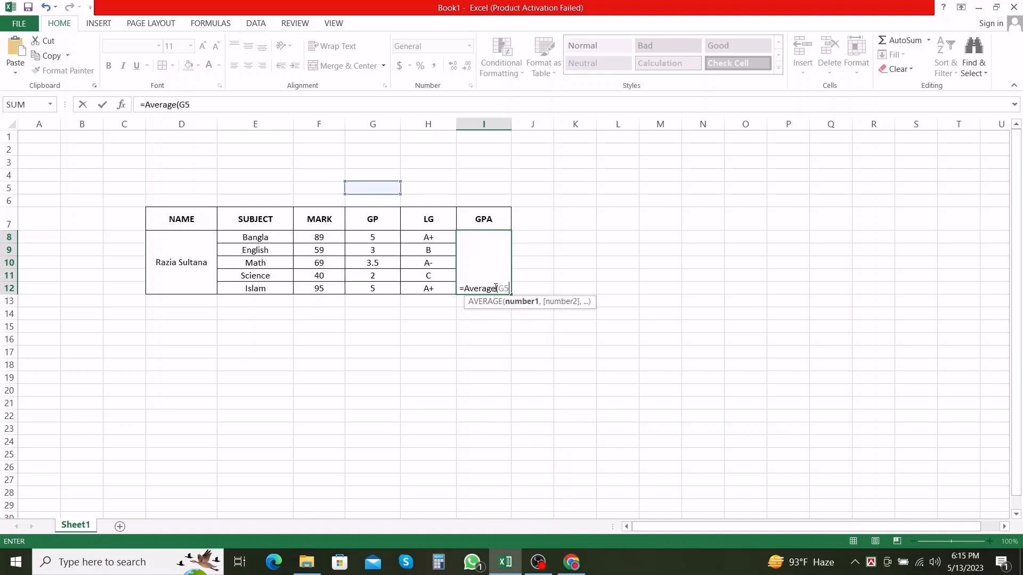
type(":")
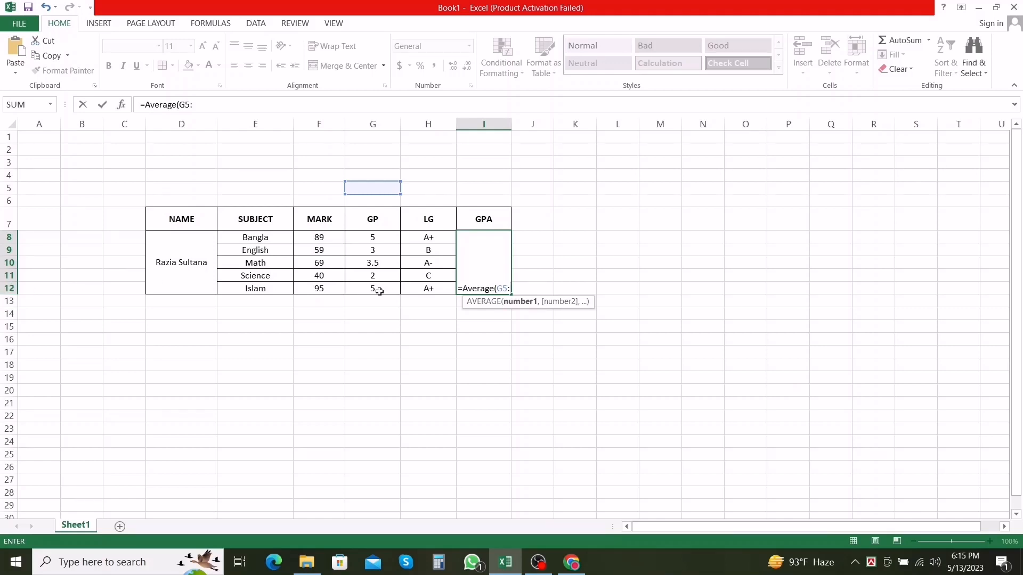
type("G")
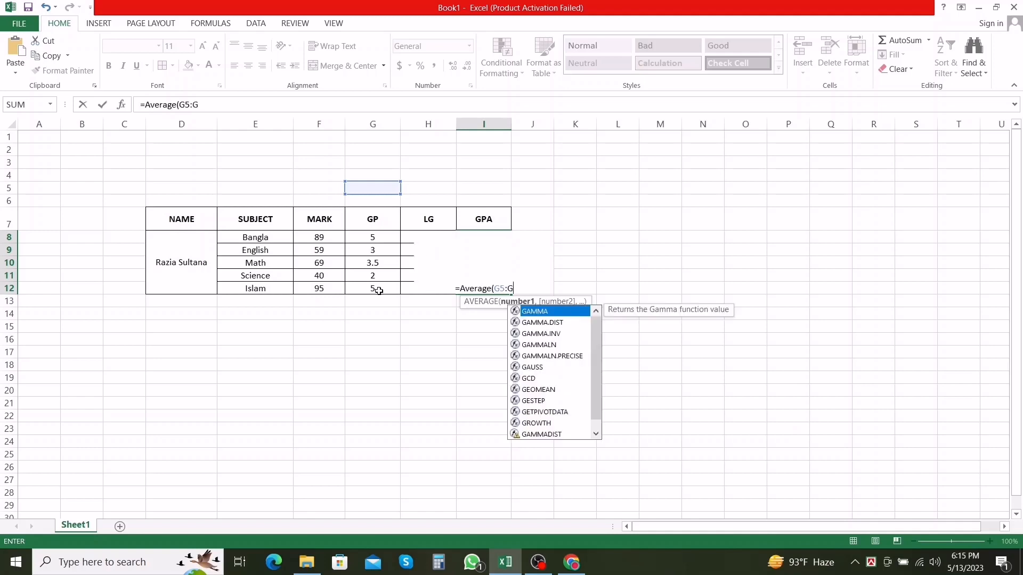
type("12)")
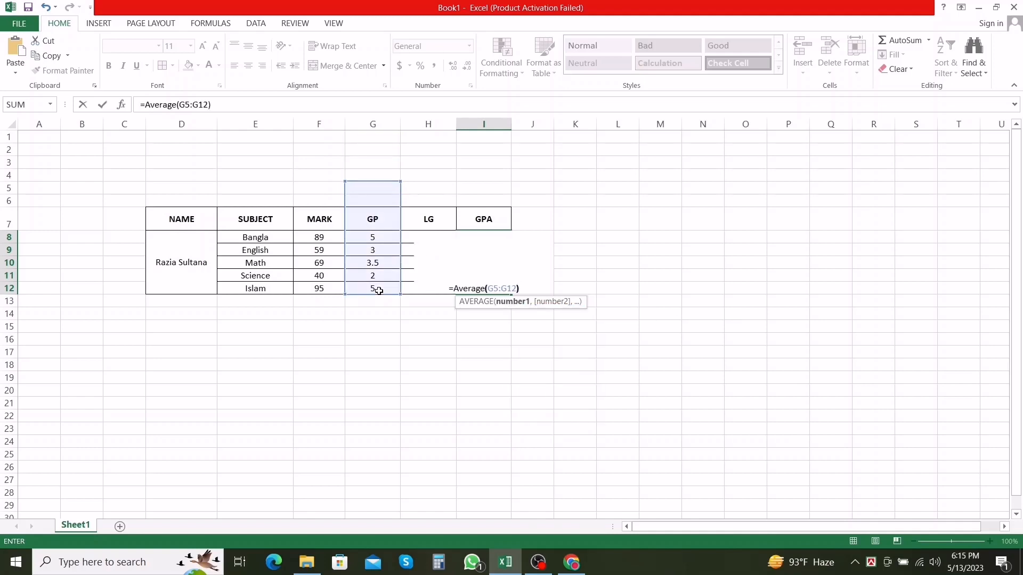
key("Return")
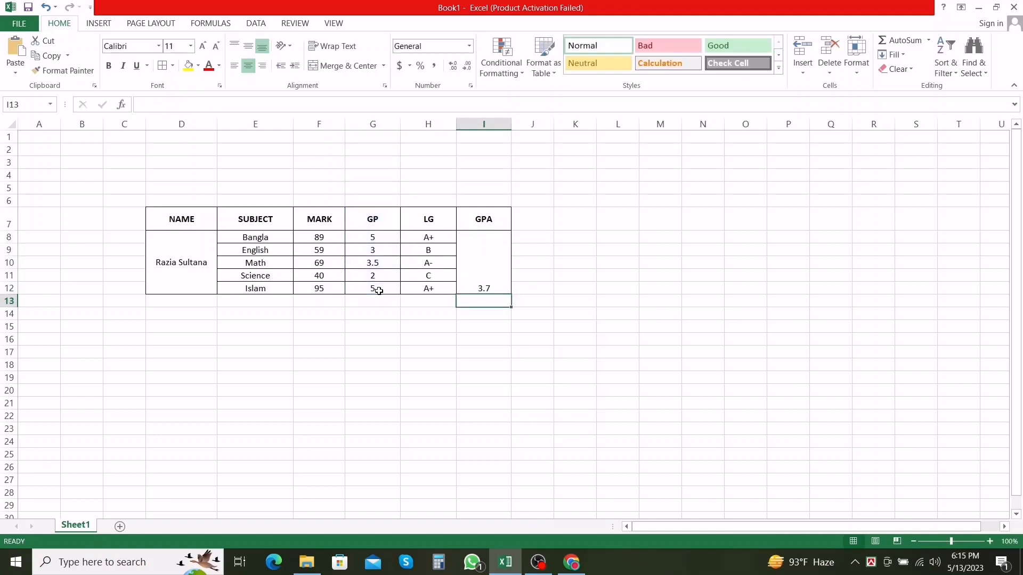
- Middle-align the merged GPA cell's value vertically
left_click(491, 275)
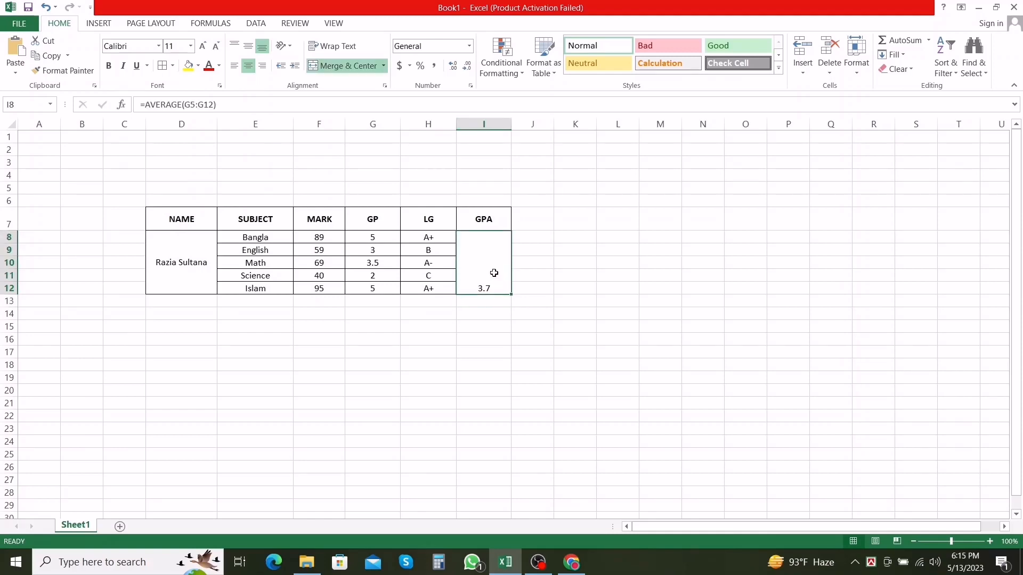
left_click(248, 46)
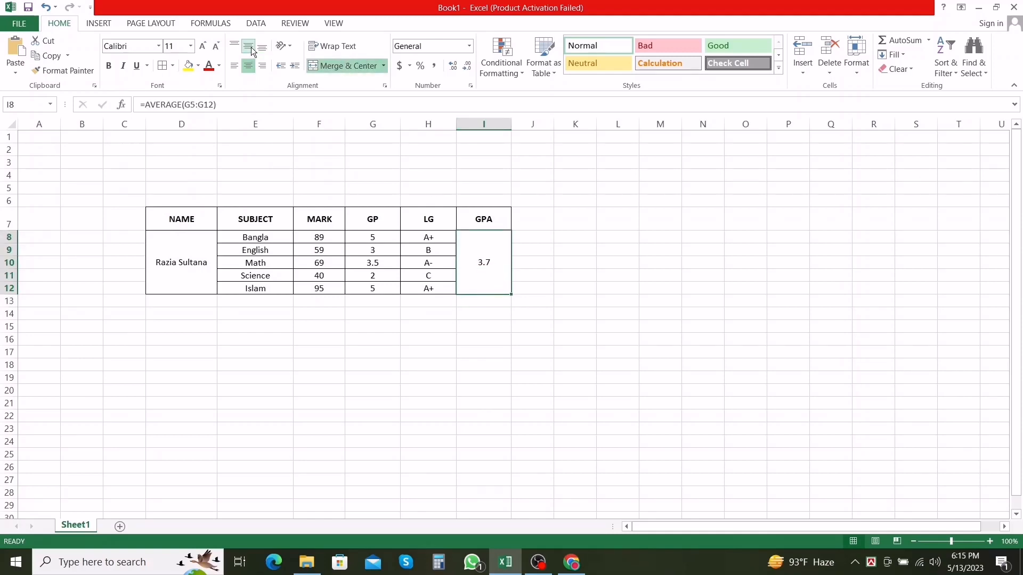
left_click(483, 335)
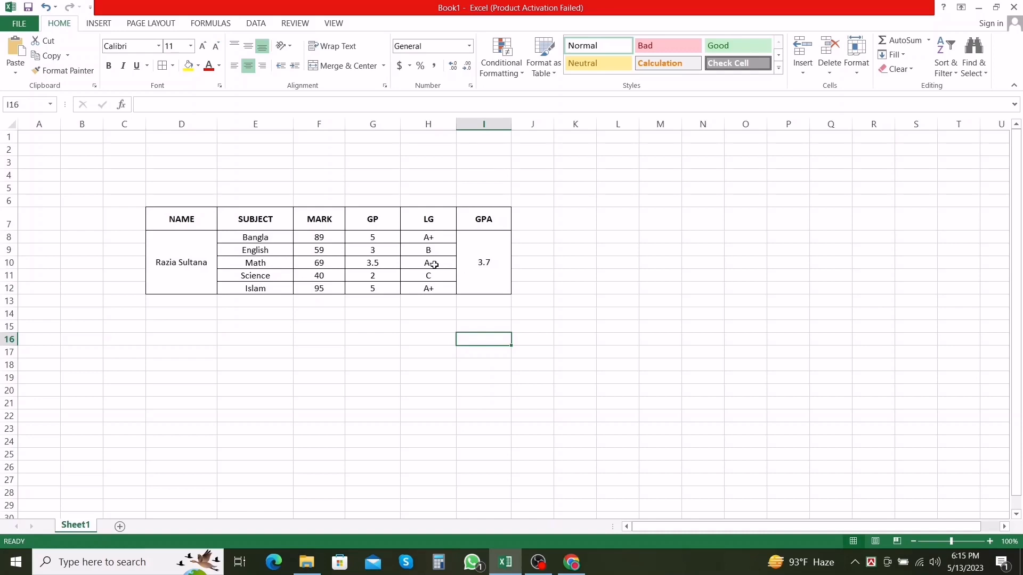
left_click(497, 261)
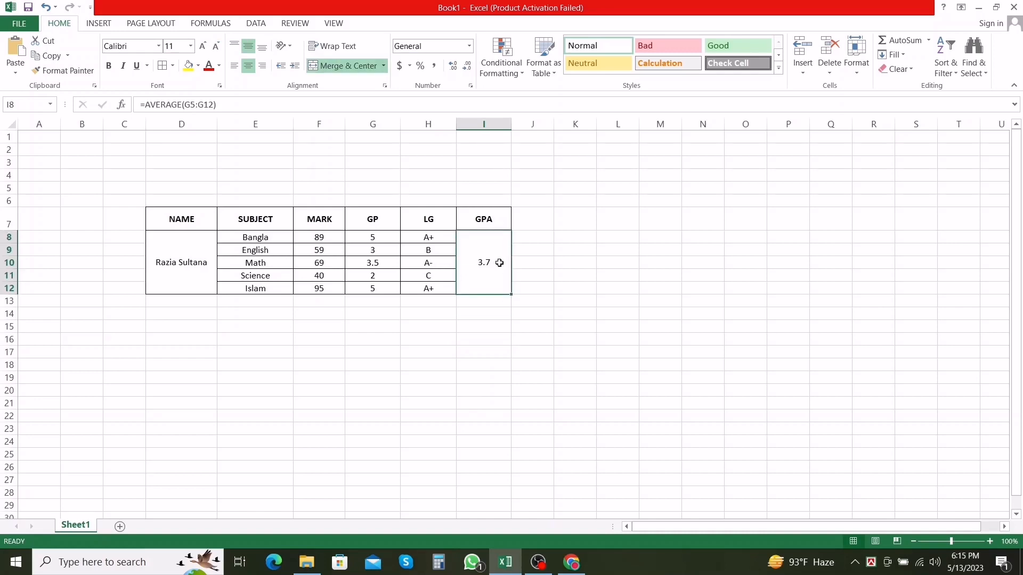